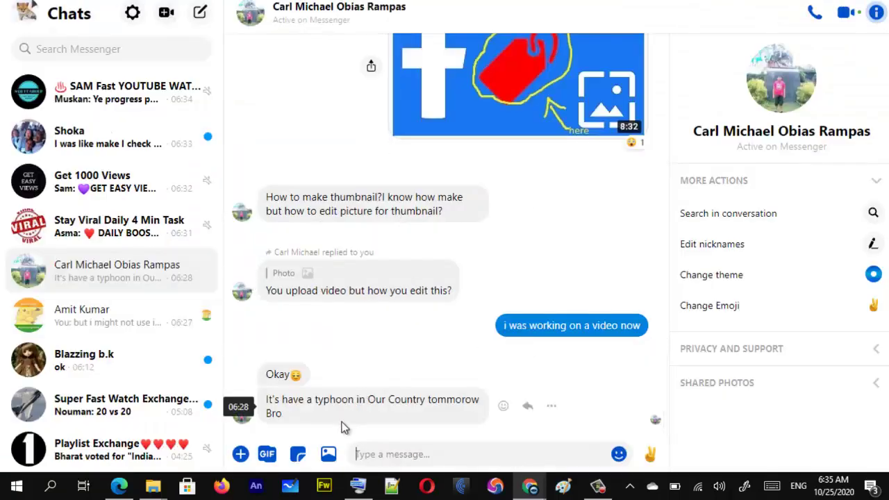
- Attach the Capture picture from the Pictures folder to the open Messenger conversation
{"action": "left_click", "coordinate": [329, 455]}
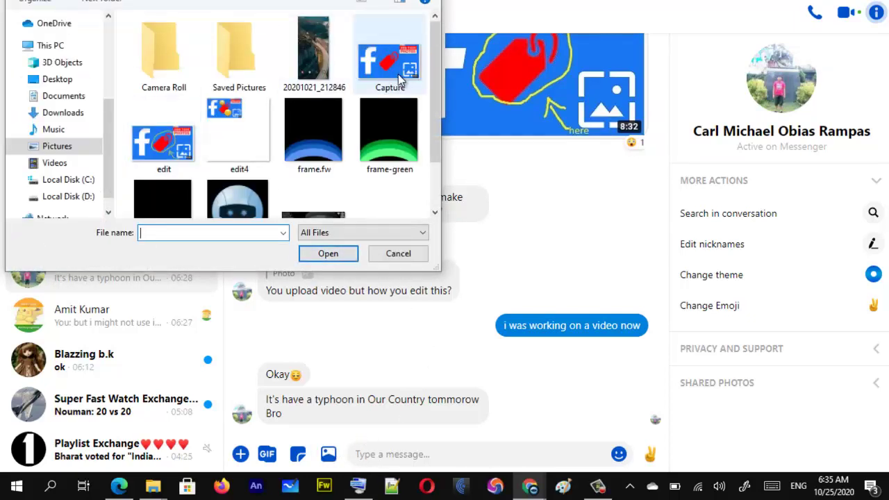
{"action": "left_click", "coordinate": [399, 76]}
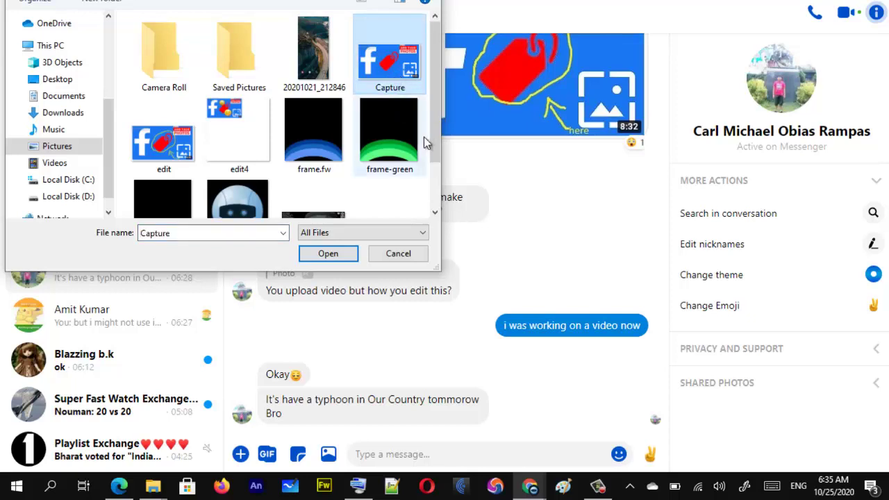
{"action": "left_click", "coordinate": [329, 254]}
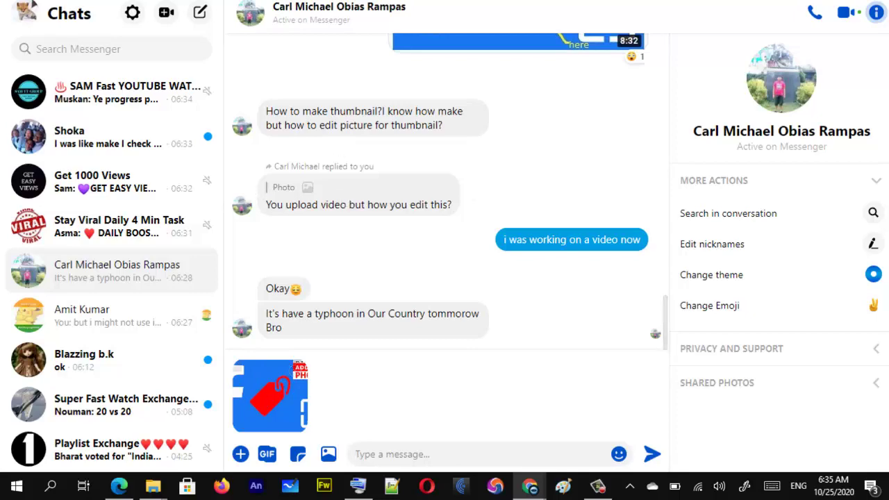
- Switch to the Facebook home page, close the pink chat window and attach the Capture picture to the remaining chat
{"action": "left_click", "coordinate": [490, 0]}
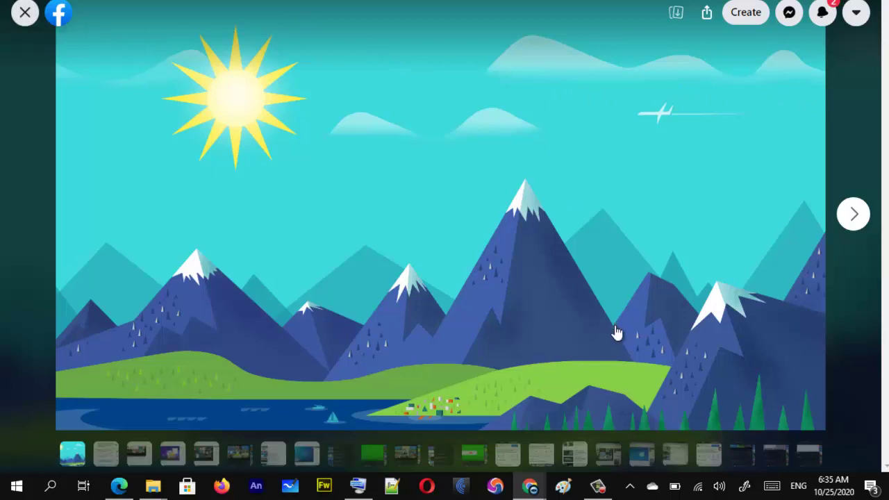
{"action": "key", "text": "alt+Tab"}
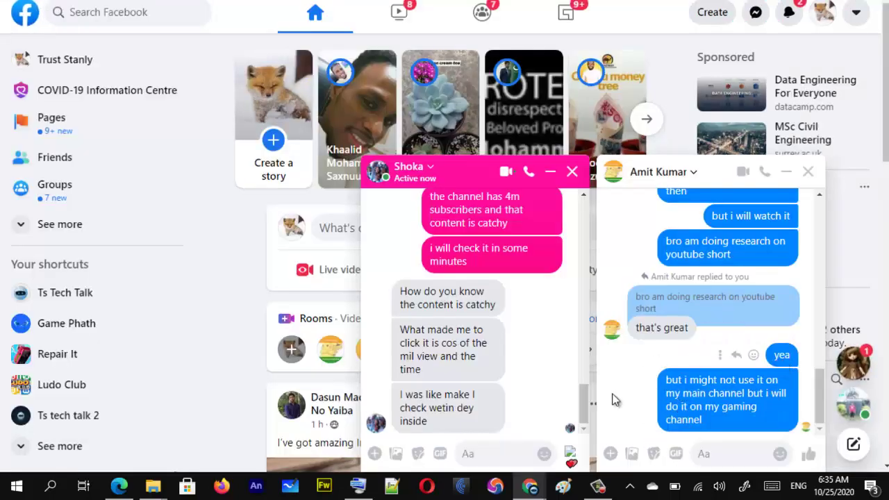
{"action": "left_click", "coordinate": [572, 173]}
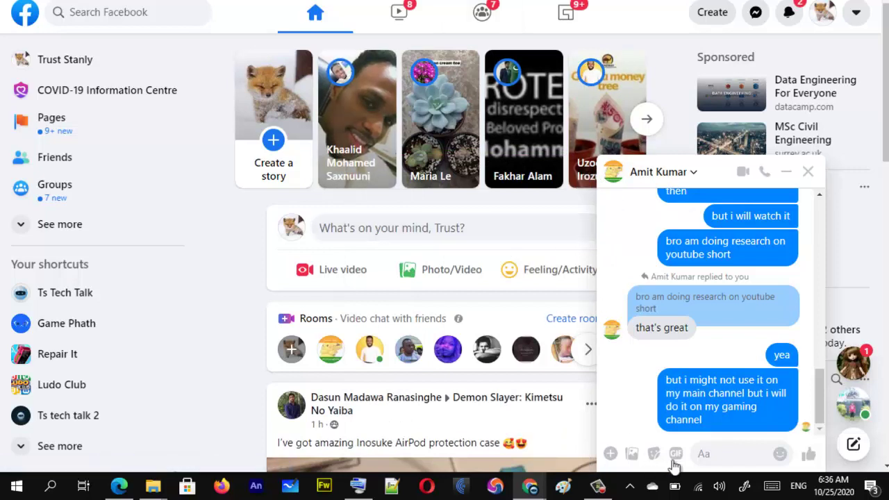
{"action": "left_click", "coordinate": [632, 453]}
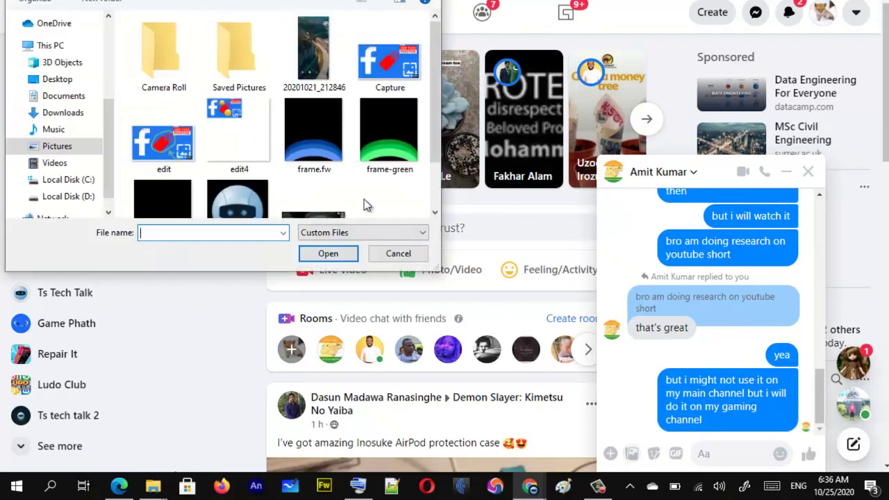
{"action": "double_click", "coordinate": [401, 76]}
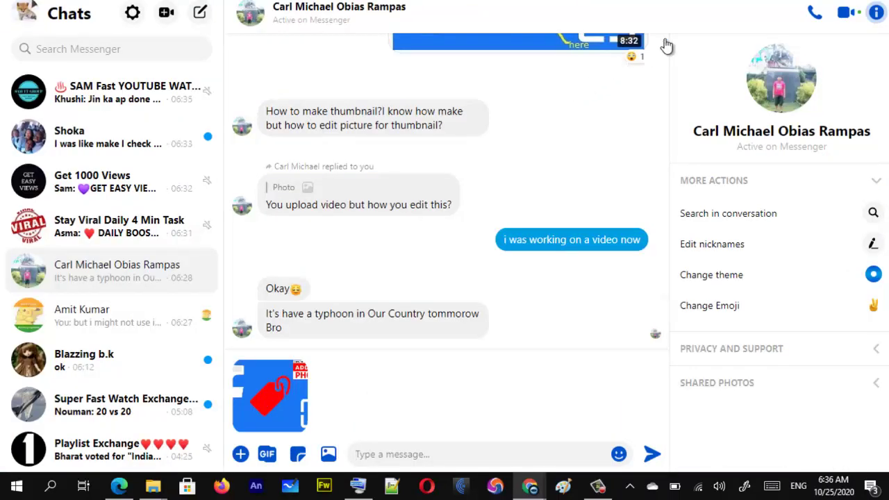
- Show the desktop and look through the list of installed apps
{"action": "key", "text": "super+d"}
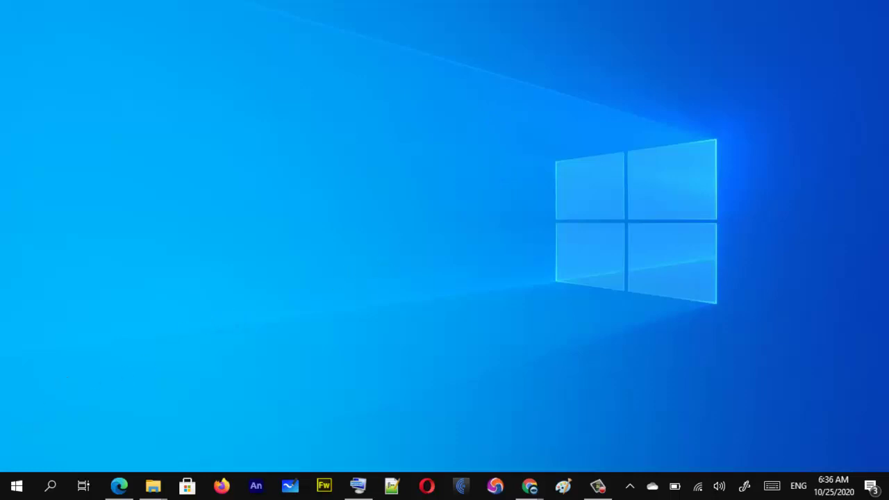
{"action": "left_click", "coordinate": [17, 486]}
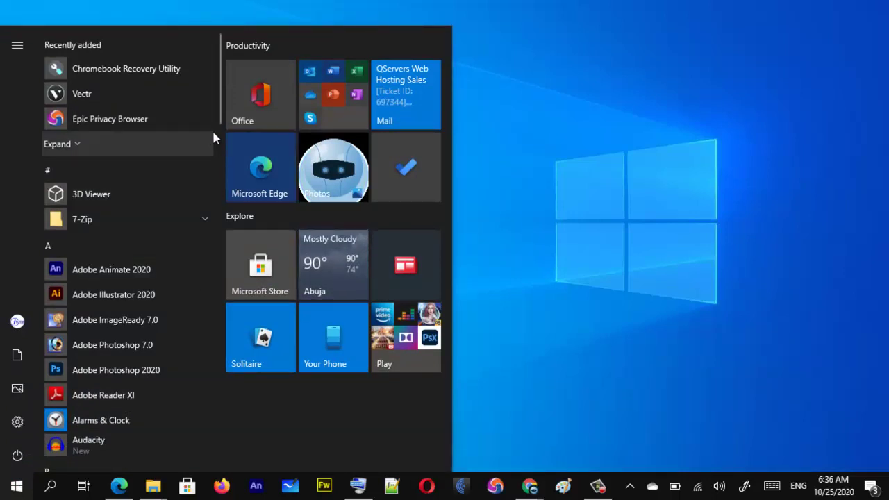
{"action": "left_click_drag", "start_coordinate": [219, 130], "coordinate": [203, 360]}
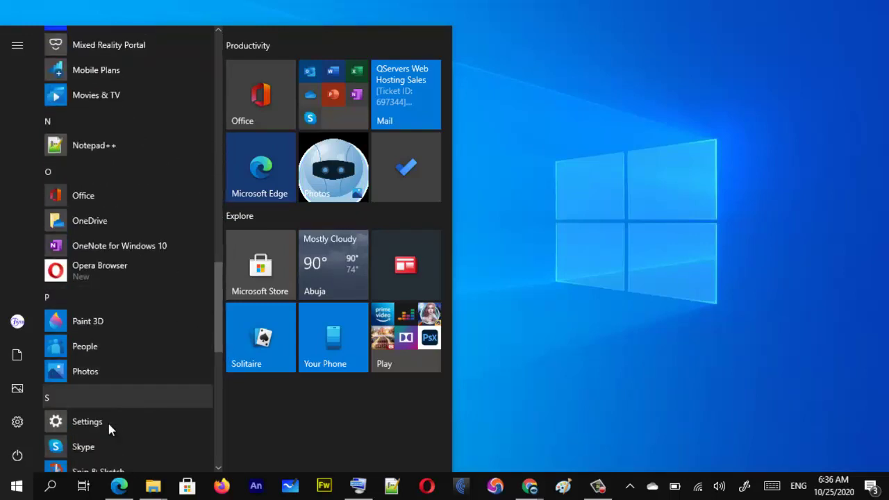
- Search Windows for "paint", open the Paint app and close its blank canvas
{"action": "left_click", "coordinate": [50, 488]}
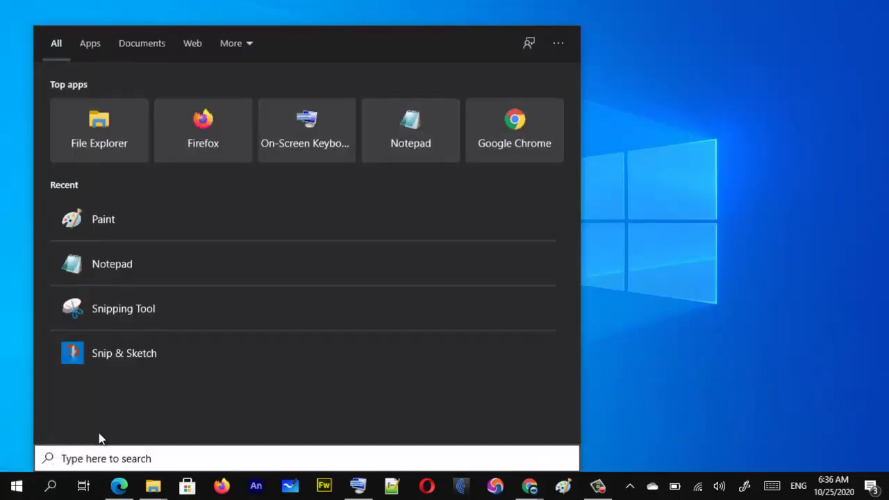
{"action": "type", "text": "point"}
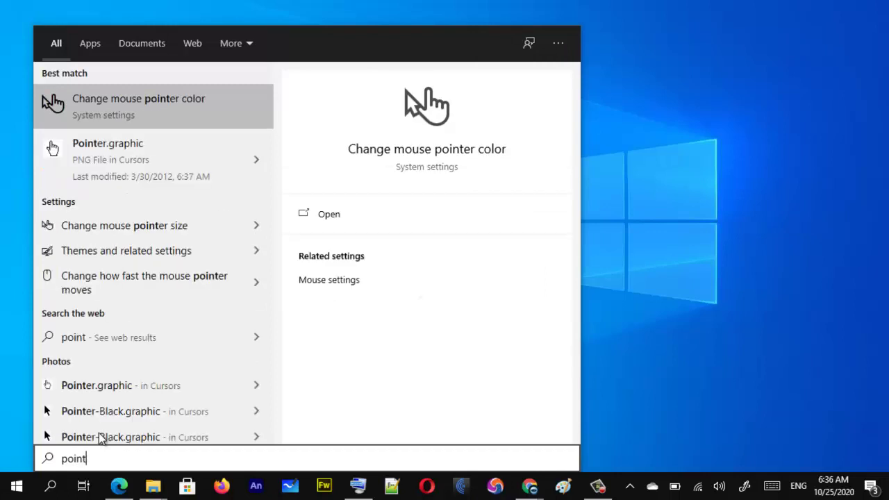
{"action": "key", "text": "BackSpace"}
{"action": "key", "text": "BackSpace"}
{"action": "key", "text": "BackSpace"}
{"action": "key", "text": "BackSpace"}
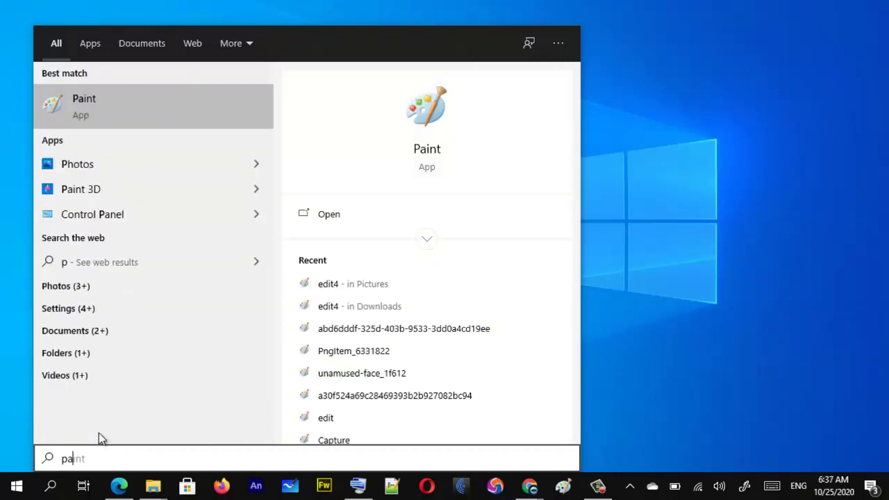
{"action": "type", "text": "ai"}
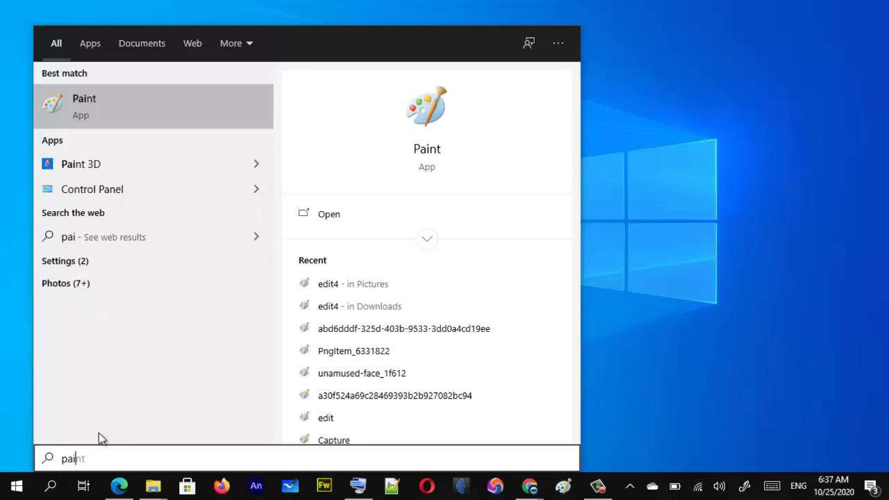
{"action": "type", "text": "in"}
{"action": "key", "text": "BackSpace"}
{"action": "type", "text": "nt"}
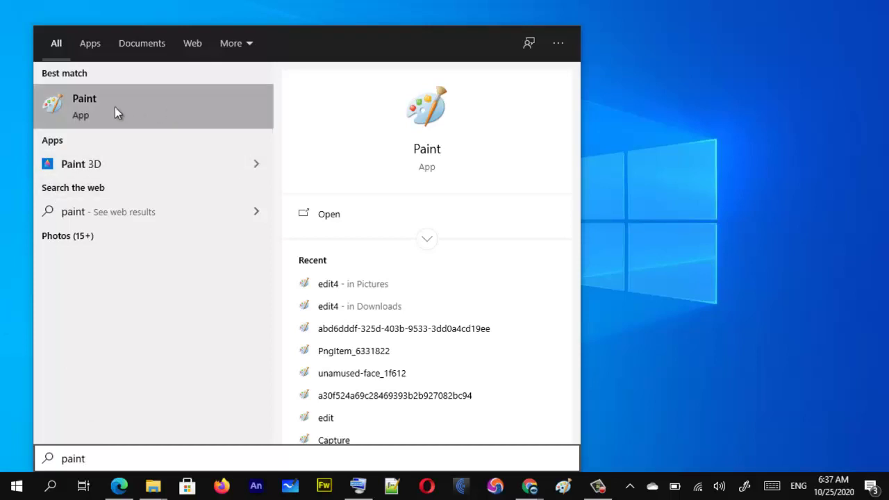
{"action": "left_click", "coordinate": [94, 122]}
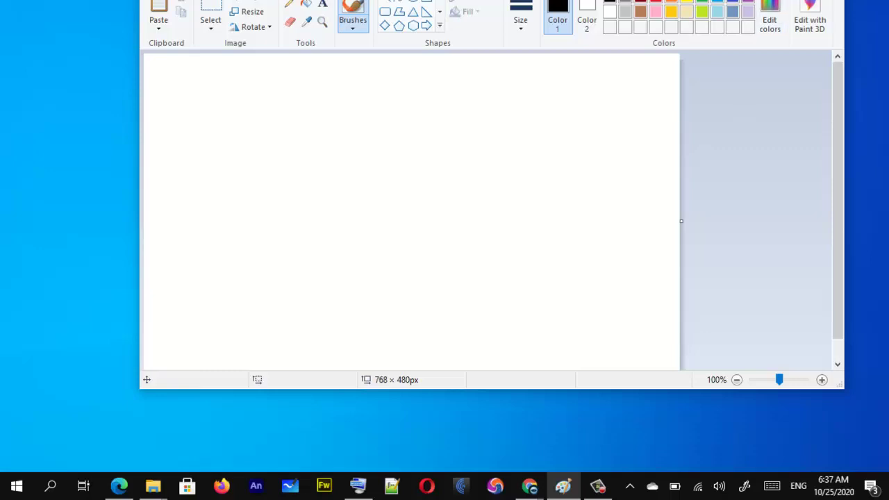
{"action": "key", "text": "alt+F4"}
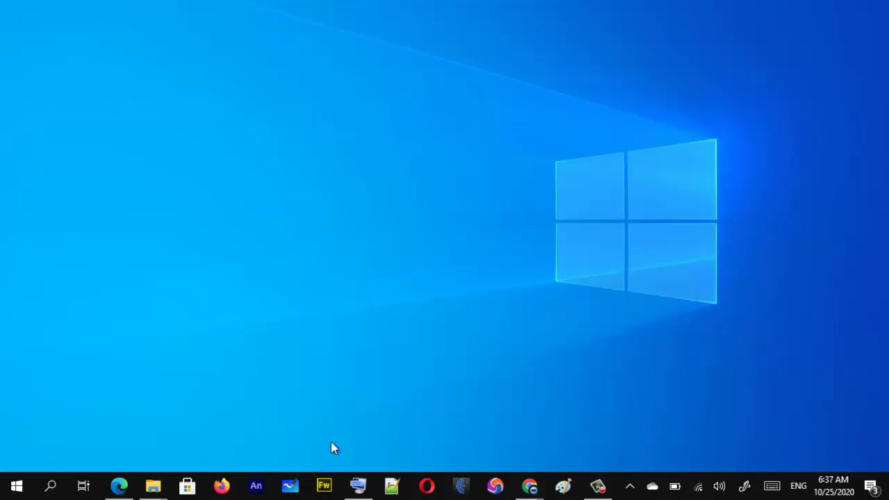
- Open the Capture image from the Pictures folder in Paint and magnify it to 200%
{"action": "mouse_move", "coordinate": [152, 488]}
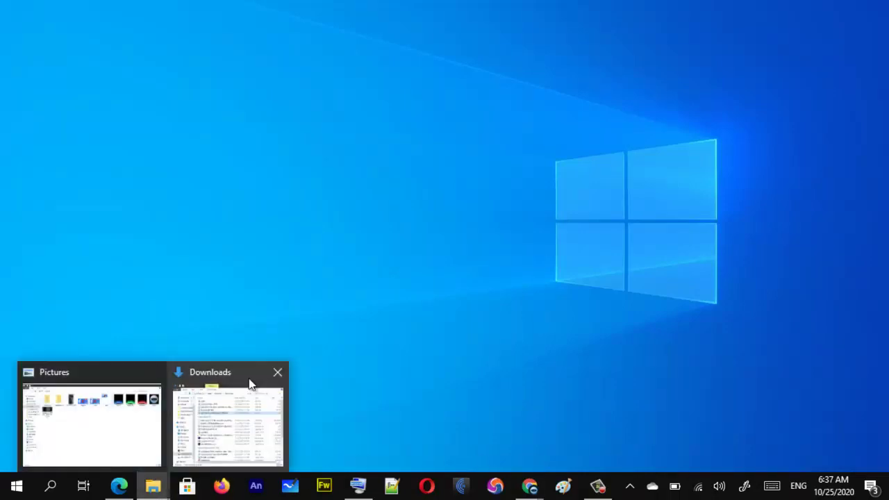
{"action": "left_click", "coordinate": [212, 421]}
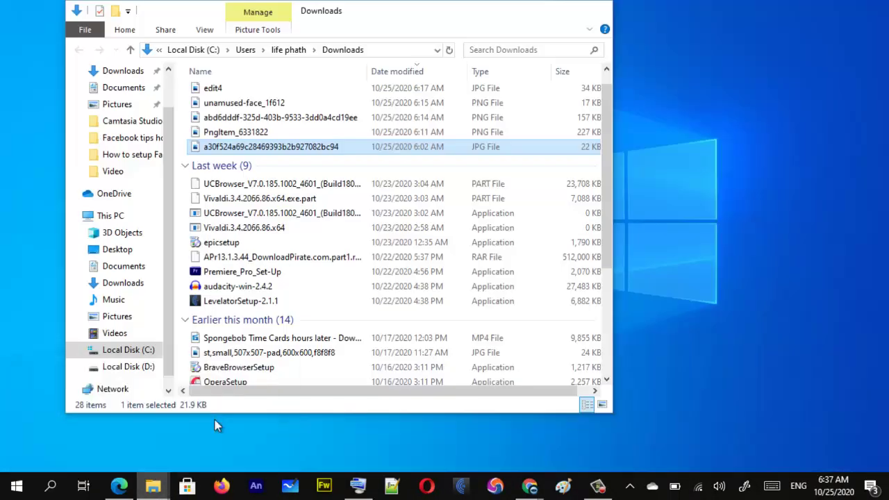
{"action": "left_click", "coordinate": [117, 316]}
{"action": "left_click", "coordinate": [464, 134]}
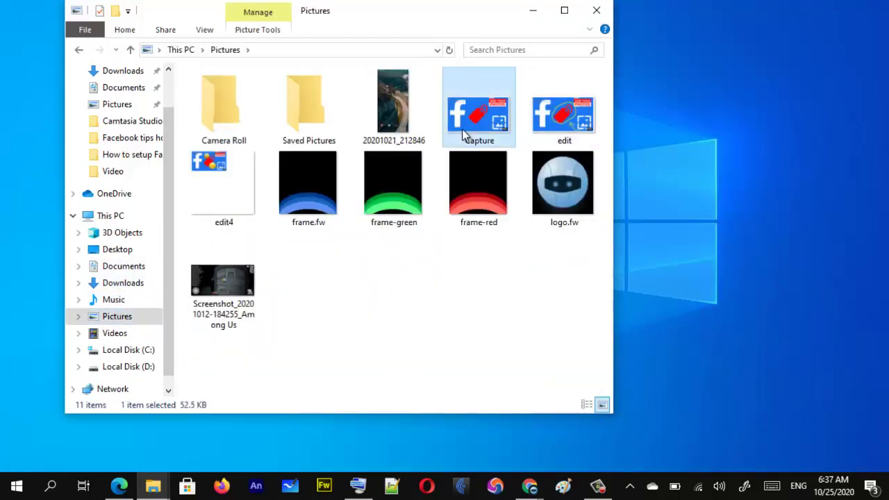
{"action": "right_click", "coordinate": [463, 134]}
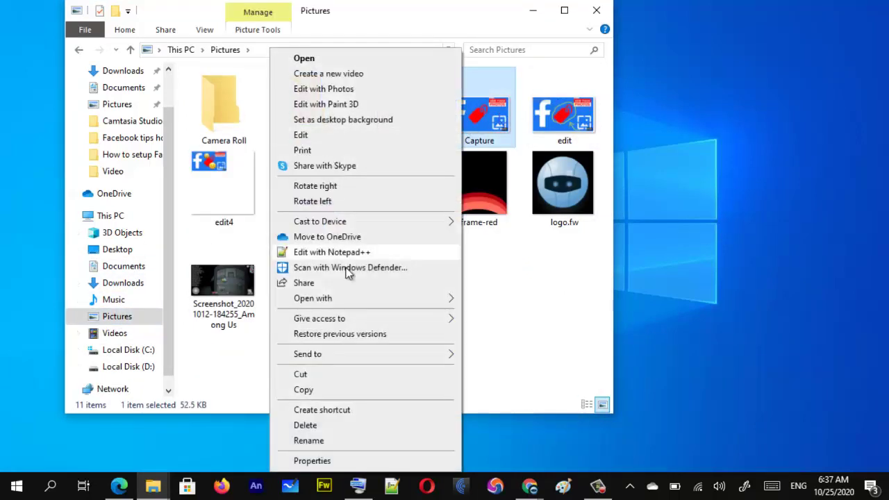
{"action": "mouse_move", "coordinate": [353, 300]}
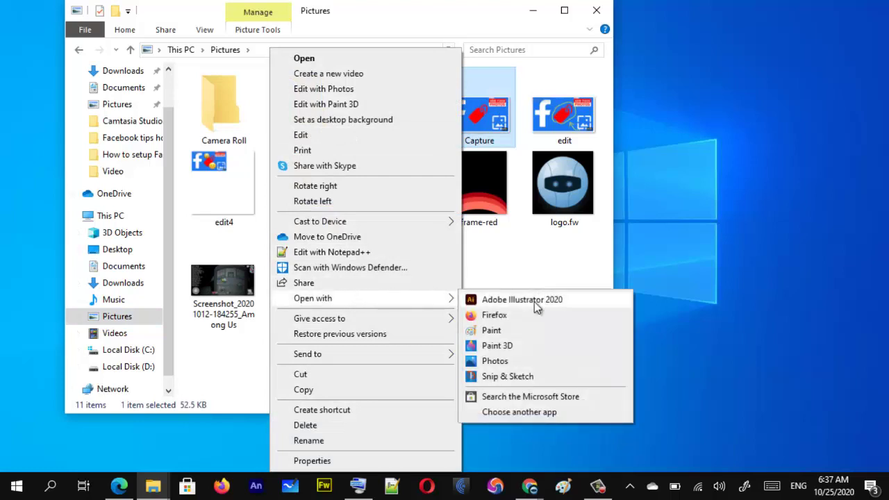
{"action": "left_click", "coordinate": [511, 331]}
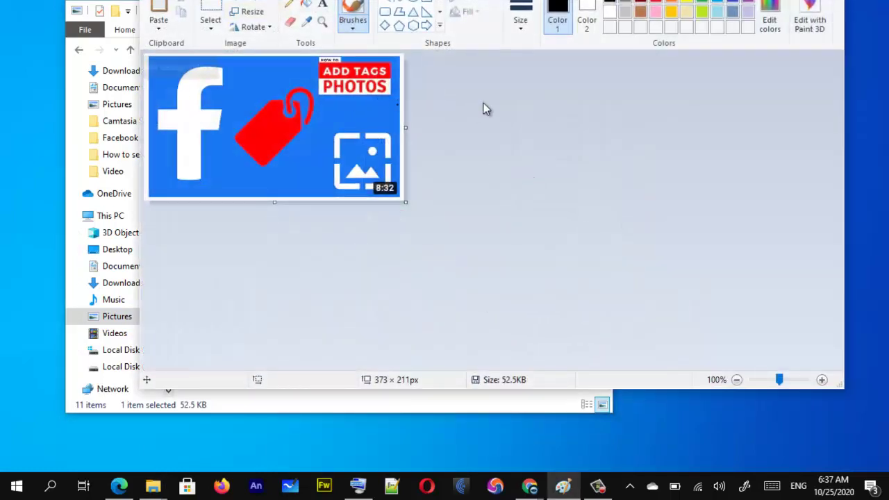
{"action": "left_click", "coordinate": [324, 21]}
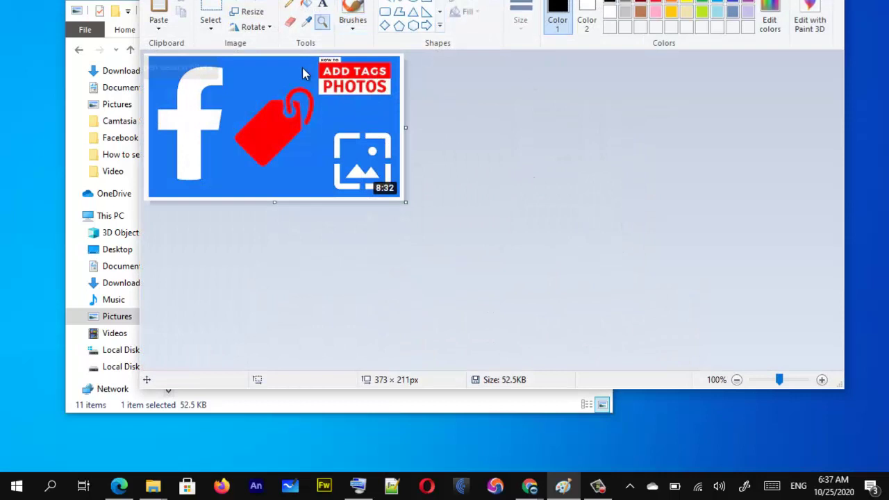
{"action": "left_click", "coordinate": [275, 98]}
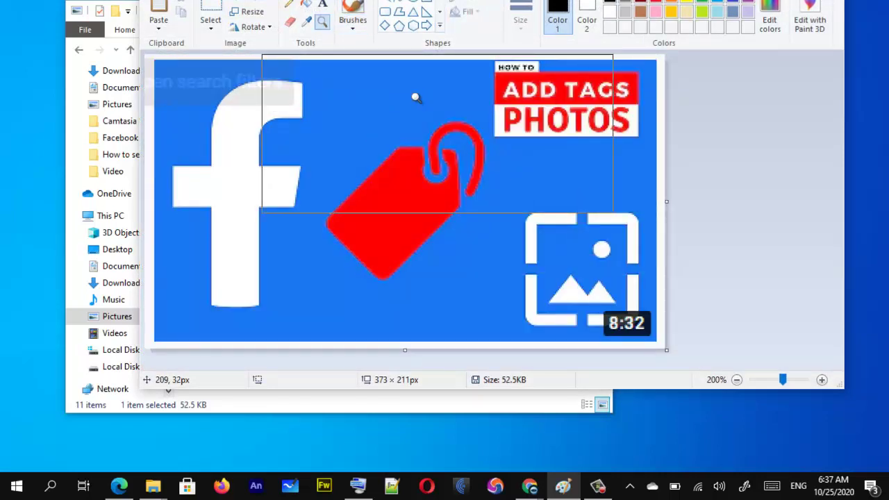
- Try outlining the red tag with a black freehand Pencil stroke and undo it
{"action": "left_click", "coordinate": [352, 6]}
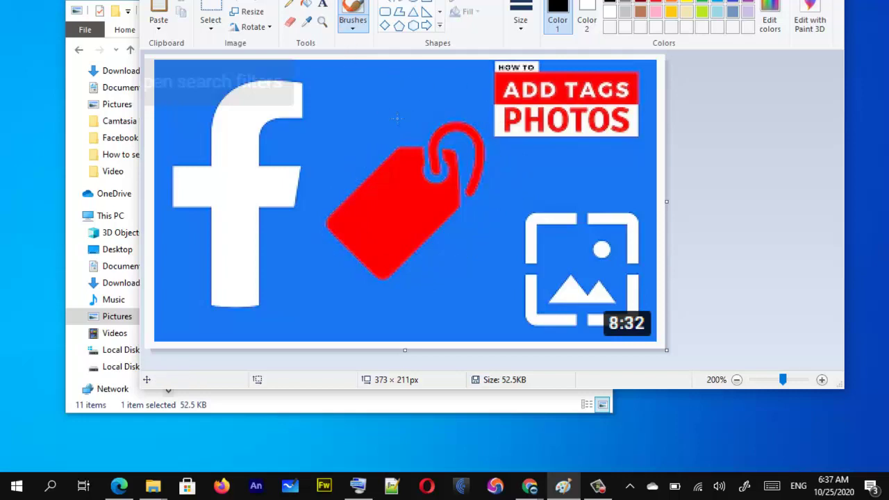
{"action": "left_click", "coordinate": [291, 5]}
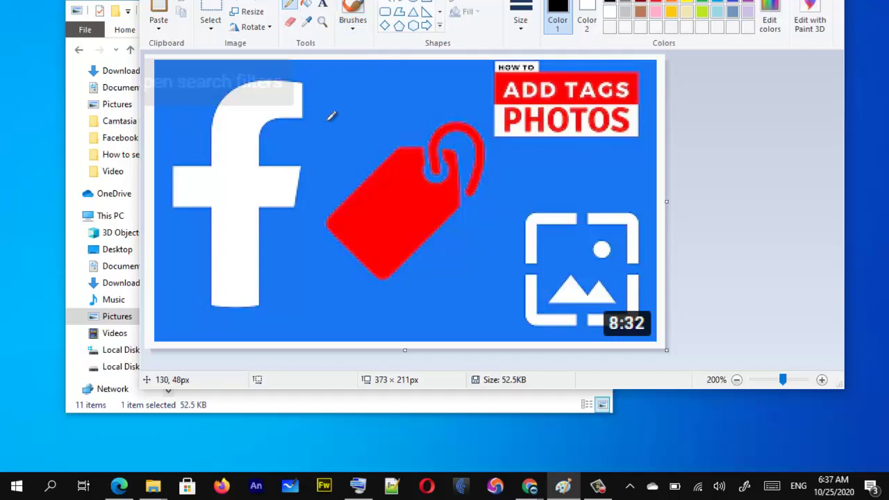
{"action": "left_click_drag", "start_coordinate": [328, 189], "coordinate": [381, 138]}
{"action": "mouse_move", "coordinate": [439, 94]}
{"action": "left_mouse_down"}
{"action": "mouse_move", "coordinate": [514, 229]}
{"action": "mouse_move", "coordinate": [427, 275]}
{"action": "mouse_move", "coordinate": [349, 202]}
{"action": "mouse_move", "coordinate": [349, 174]}
{"action": "left_mouse_up"}
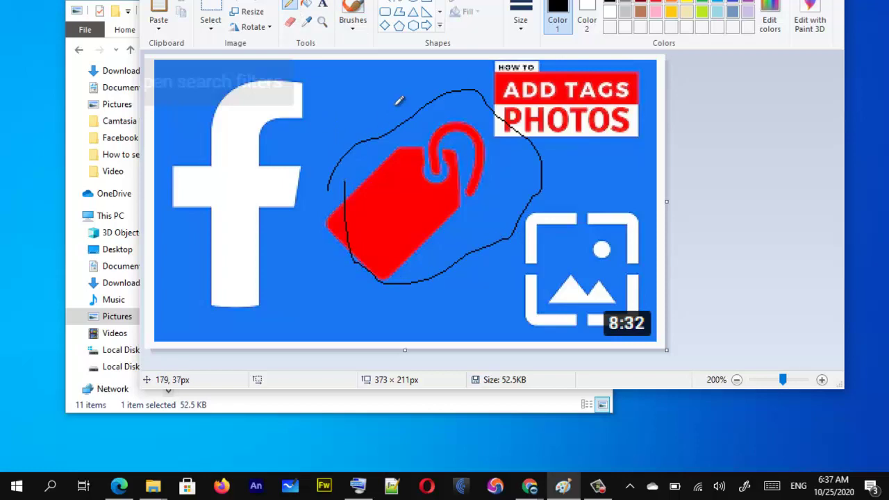
{"action": "key", "text": "ctrl+z"}
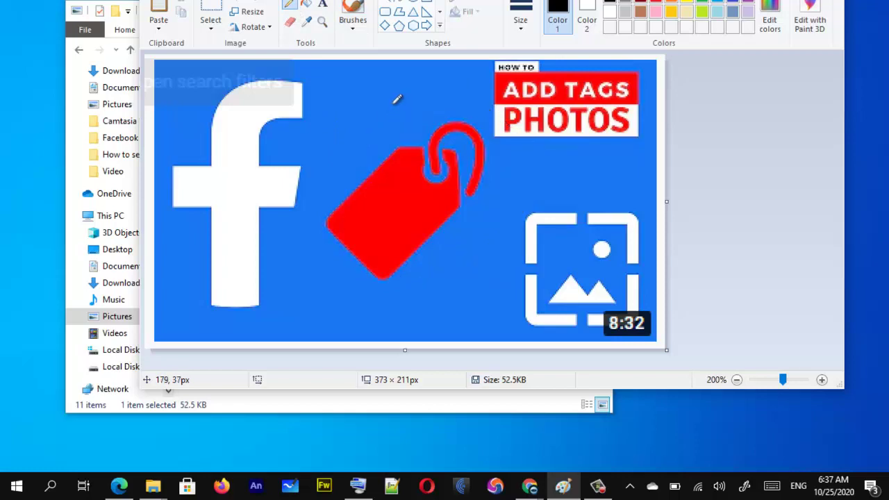
- Draw a yellow freehand outline around the red tag using the brush at the second-thinnest line size
{"action": "left_click", "coordinate": [355, 16]}
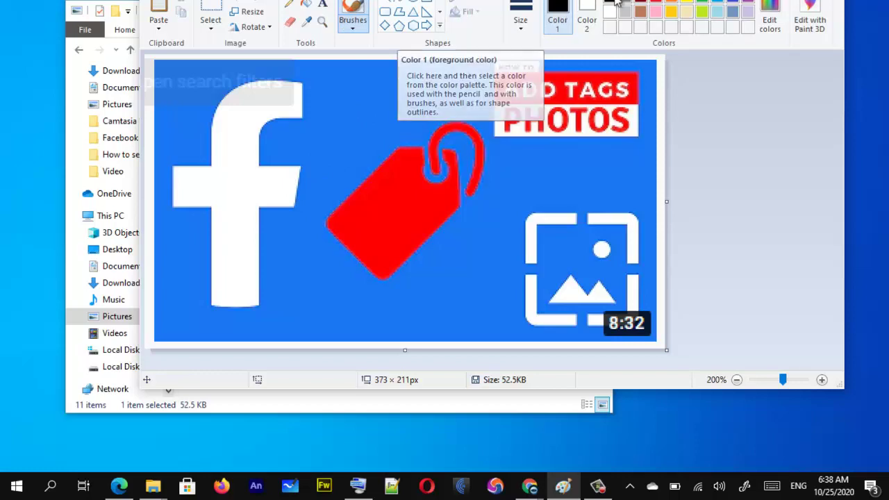
{"action": "left_click", "coordinate": [685, 4]}
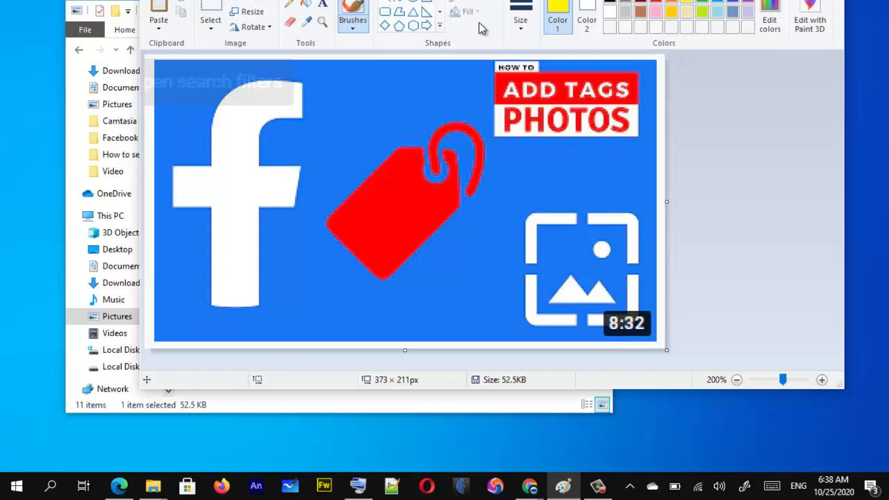
{"action": "left_click", "coordinate": [520, 33]}
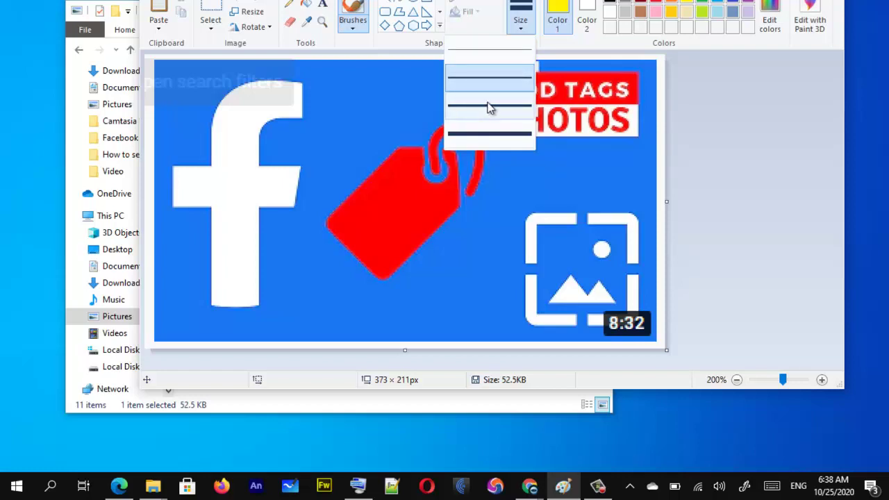
{"action": "left_click", "coordinate": [474, 84]}
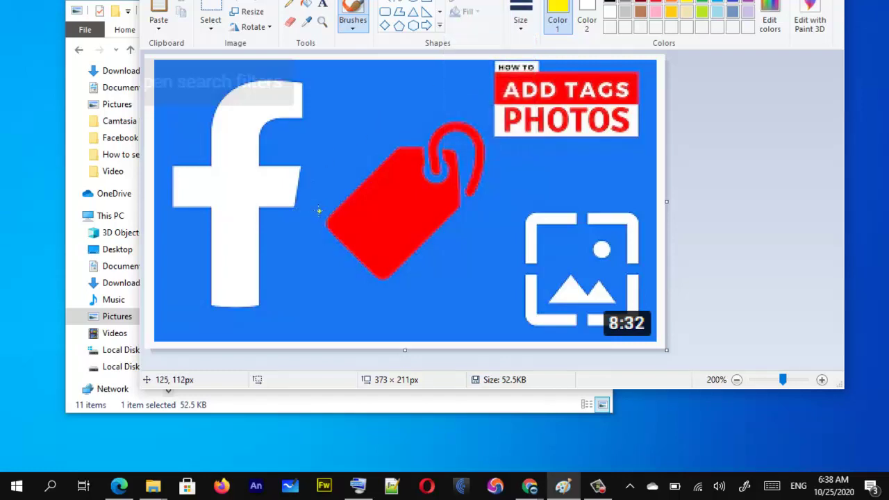
{"action": "mouse_move", "coordinate": [321, 211]}
{"action": "left_mouse_down"}
{"action": "mouse_move", "coordinate": [373, 142]}
{"action": "mouse_move", "coordinate": [430, 111]}
{"action": "mouse_move", "coordinate": [465, 109]}
{"action": "mouse_move", "coordinate": [495, 154]}
{"action": "mouse_move", "coordinate": [479, 209]}
{"action": "mouse_move", "coordinate": [424, 255]}
{"action": "mouse_move", "coordinate": [381, 275]}
{"action": "mouse_move", "coordinate": [355, 282]}
{"action": "mouse_move", "coordinate": [330, 255]}
{"action": "mouse_move", "coordinate": [323, 229]}
{"action": "left_mouse_up"}
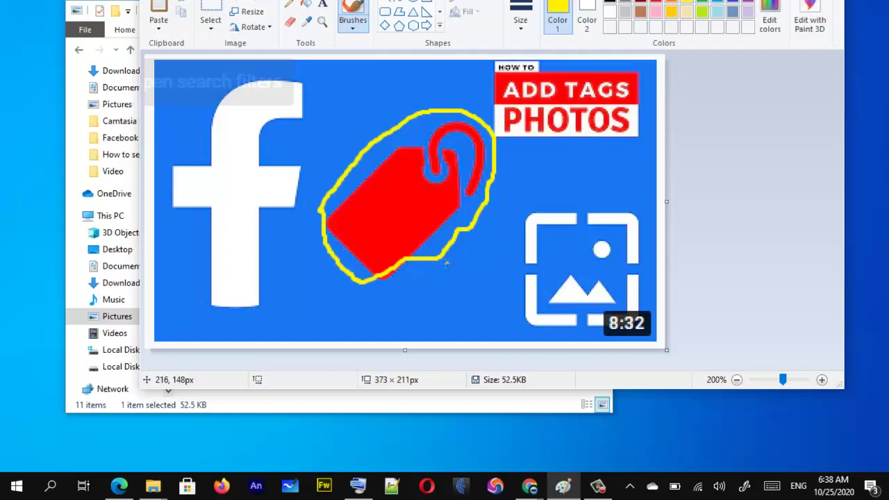
- Draw a yellow freehand arrow below the outlined tag, with its tip pointing up at the outline
{"action": "left_click_drag", "start_coordinate": [446, 271], "coordinate": [438, 286]}
{"action": "left_click_drag", "start_coordinate": [448, 263], "coordinate": [489, 269]}
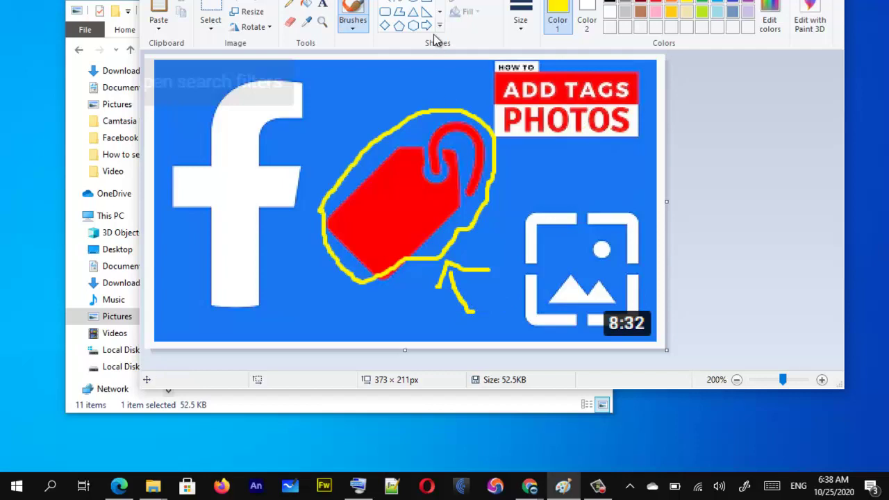
- Add a yellow text label reading "here" at the tail of the arrow
{"action": "left_click", "coordinate": [322, 5]}
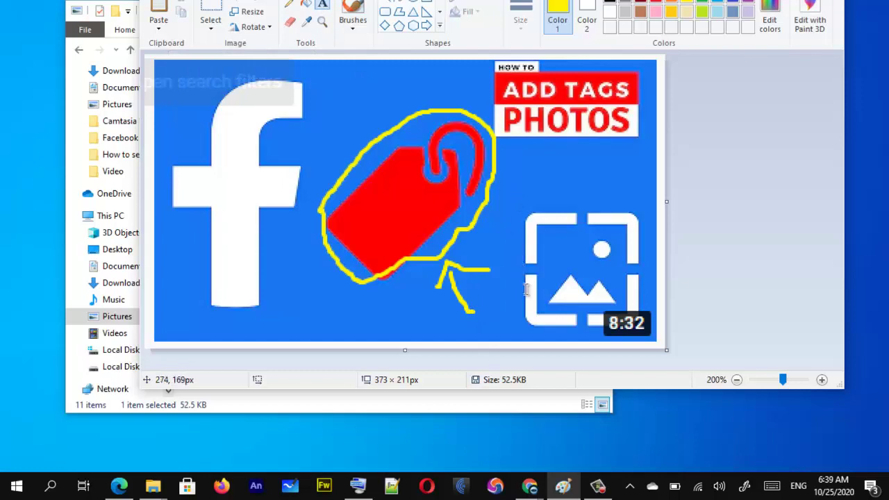
{"action": "left_click", "coordinate": [480, 320]}
{"action": "left_click_drag", "start_coordinate": [479, 319], "coordinate": [481, 320]}
{"action": "type", "text": "here"}
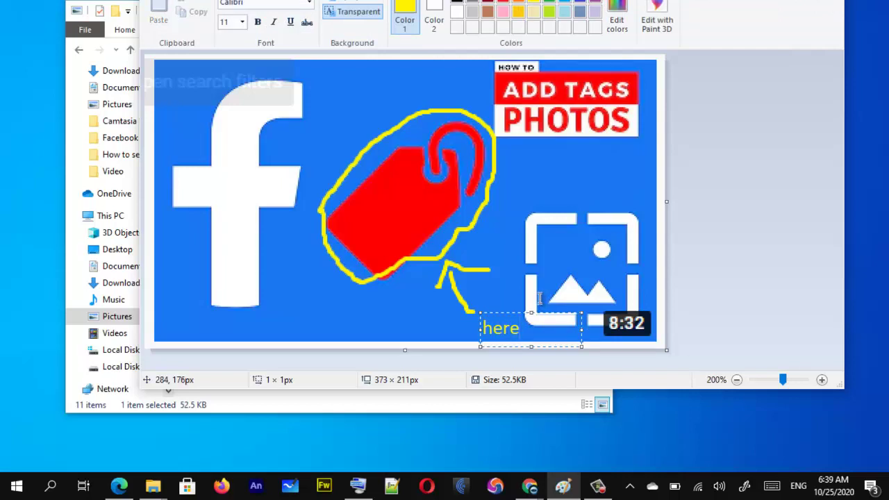
- Format the "here" label as bold at size 20 and move it slightly up beside the arrow's tail
{"action": "key", "text": "ctrl+a"}
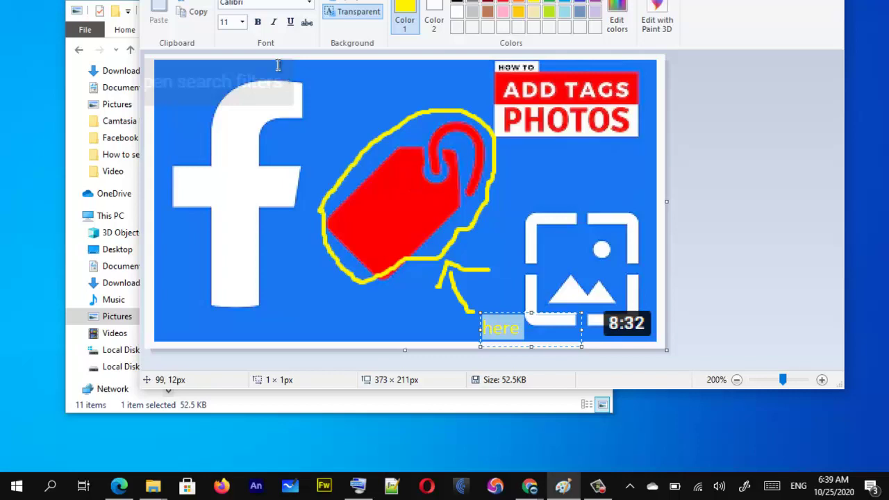
{"action": "left_click", "coordinate": [242, 22]}
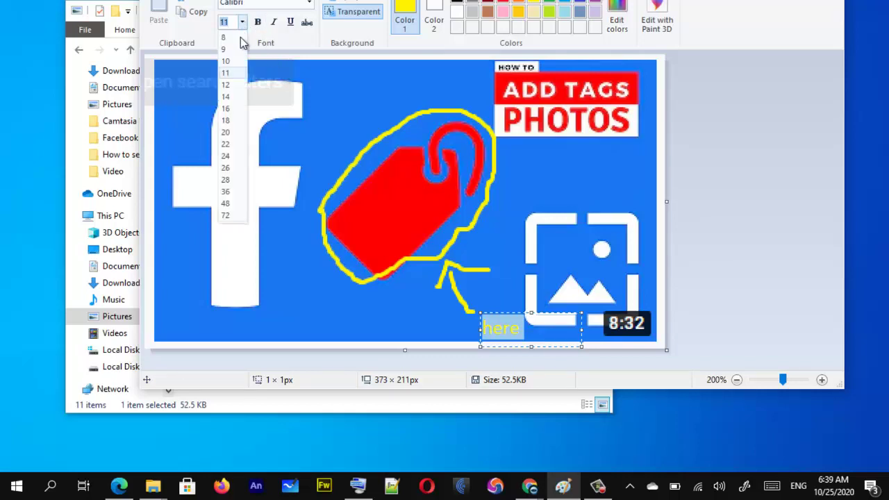
{"action": "left_click", "coordinate": [226, 132]}
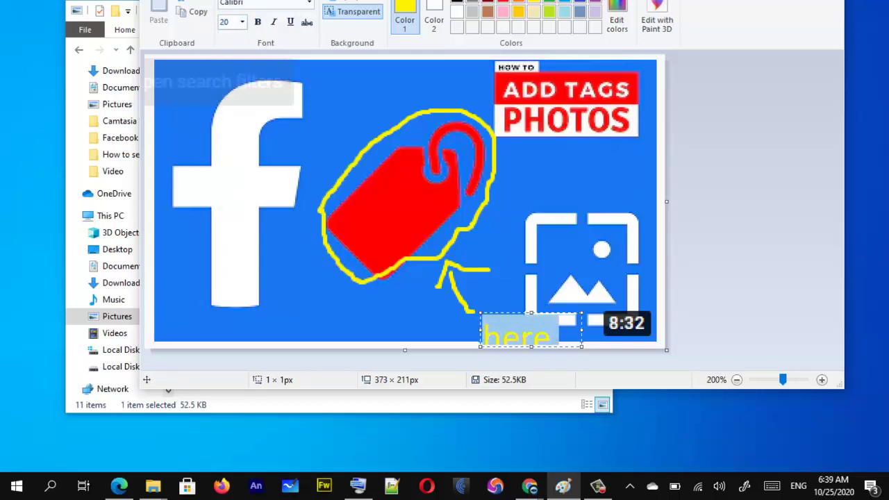
{"action": "left_click", "coordinate": [258, 22]}
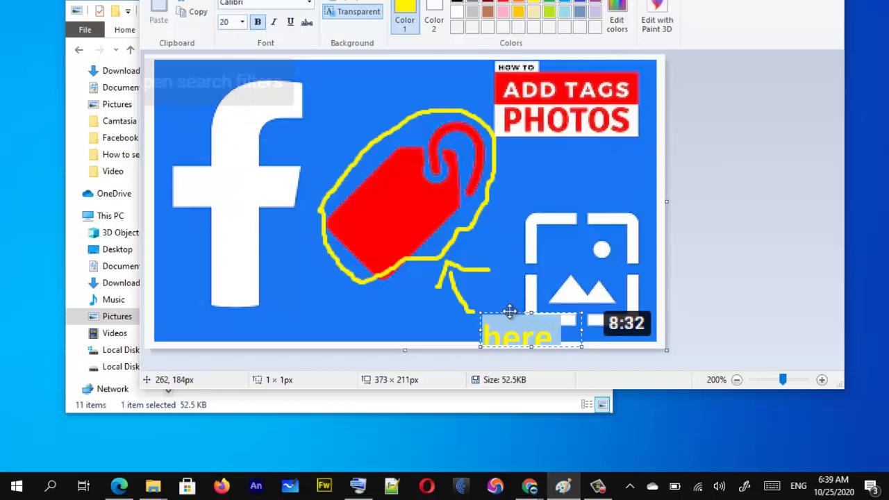
{"action": "left_click_drag", "start_coordinate": [508, 305], "coordinate": [504, 295]}
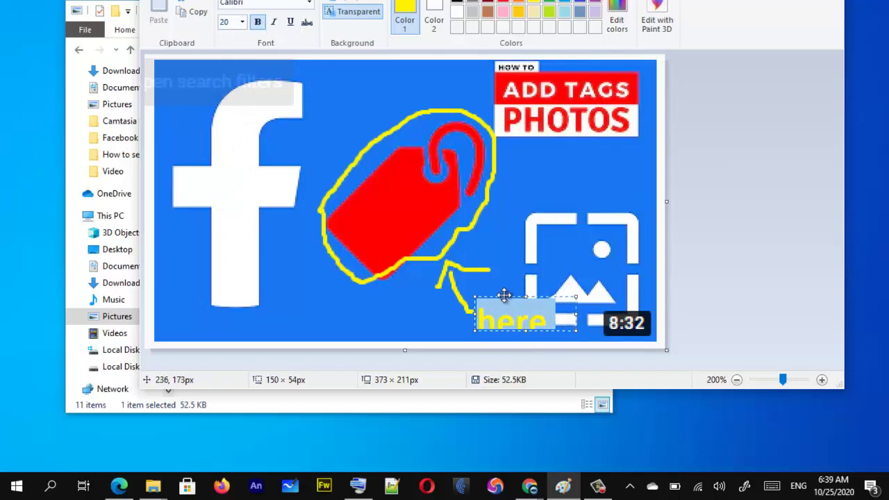
{"action": "left_click", "coordinate": [579, 179]}
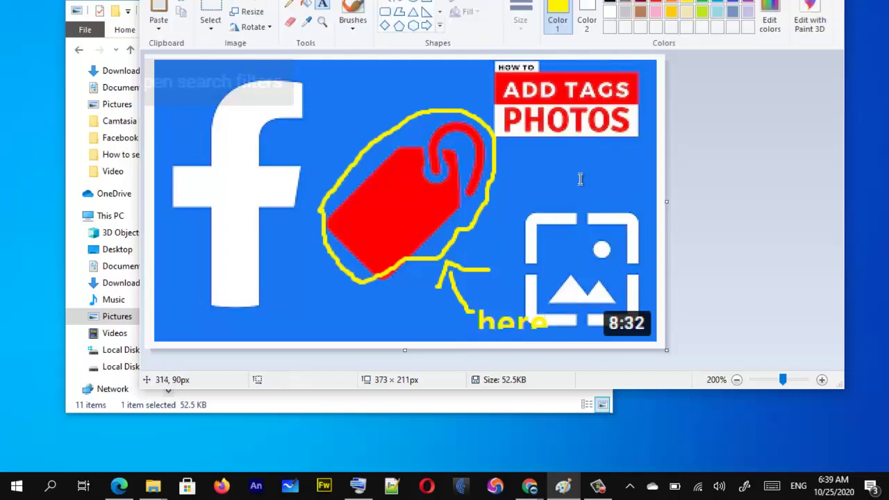
{"action": "left_click", "coordinate": [490, 305]}
{"action": "left_click_drag", "start_coordinate": [517, 329], "coordinate": [508, 340]}
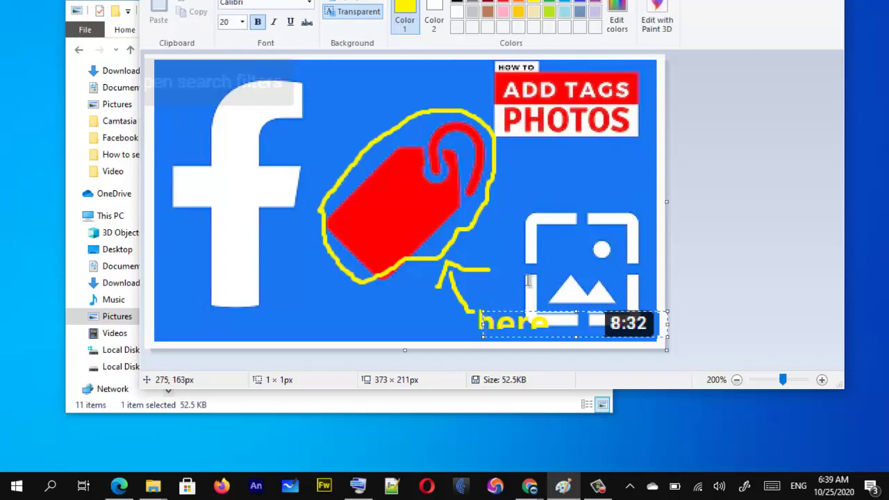
{"action": "key", "text": "ctrl+b"}
{"action": "left_click", "coordinate": [351, 2]}
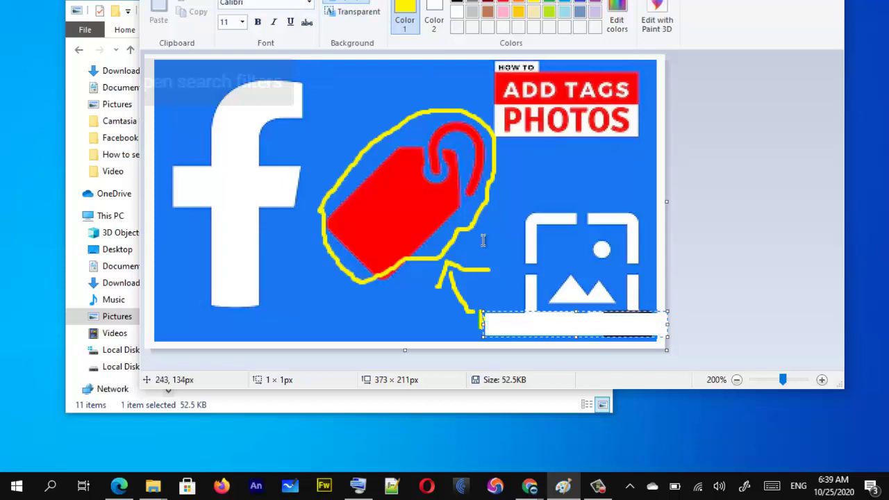
{"action": "left_click", "coordinate": [357, 13]}
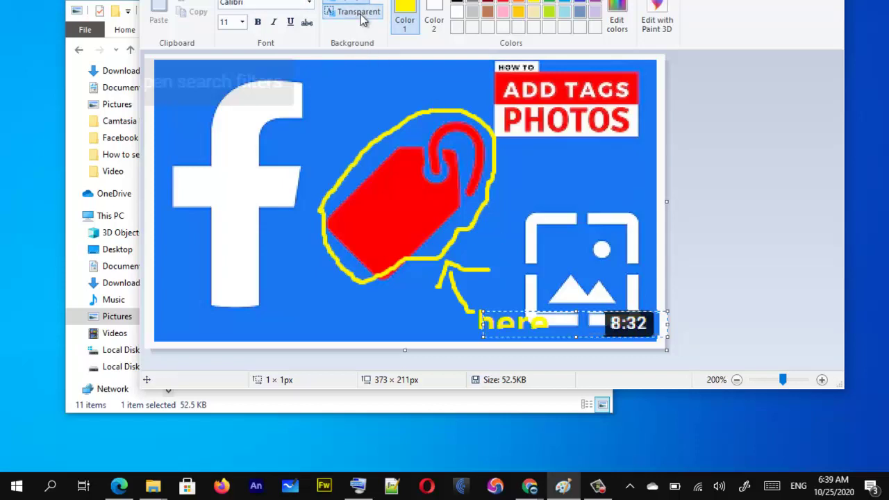
{"action": "left_click", "coordinate": [194, 0]}
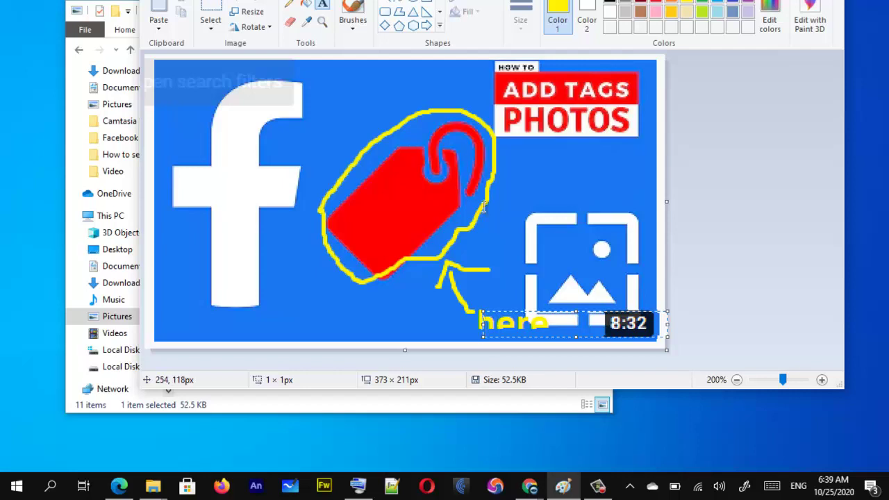
{"action": "left_click", "coordinate": [321, 22]}
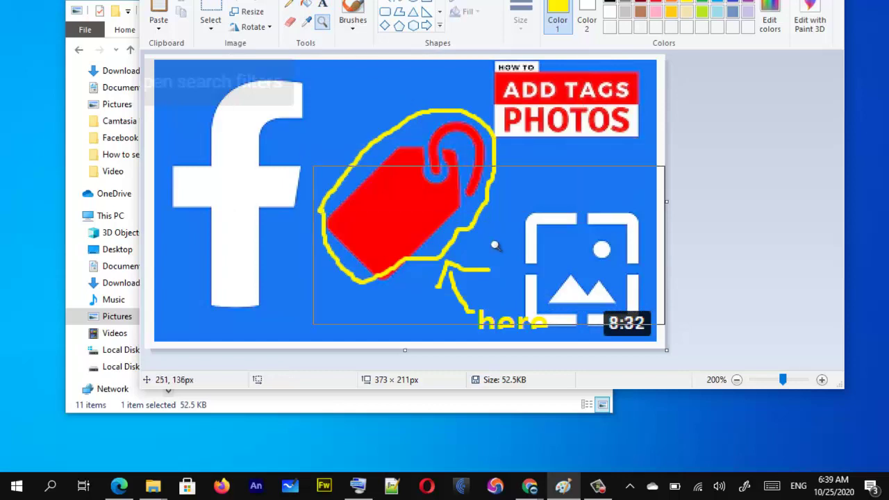
- Replace the cut-off "here" label with a new one in a taller text box against the arrow's tail
{"action": "key", "text": "ctrl+z"}
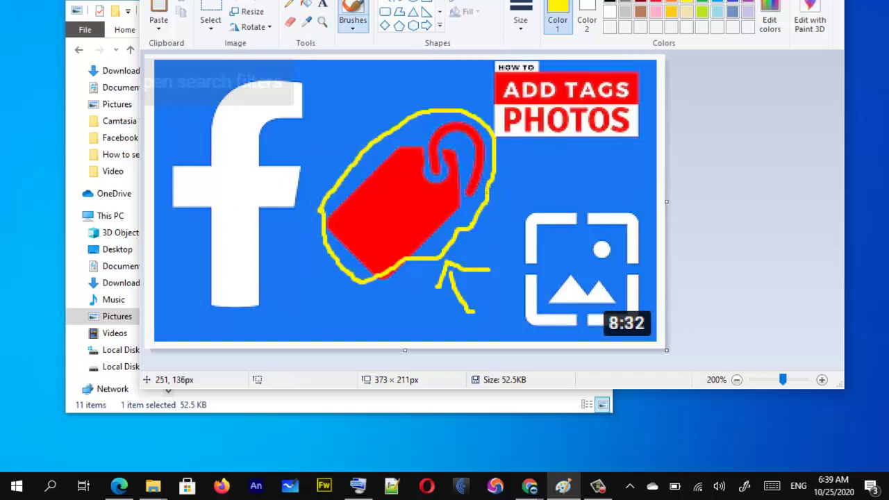
{"action": "left_click", "coordinate": [322, 4]}
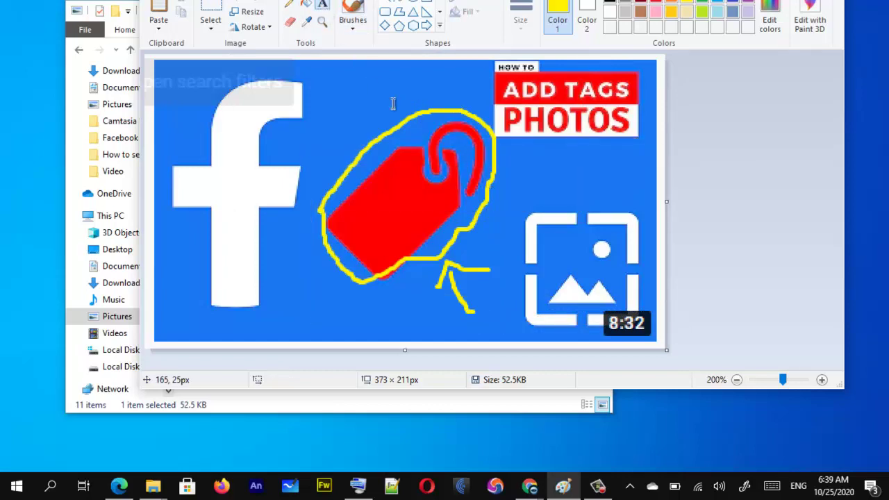
{"action": "left_click", "coordinate": [479, 303]}
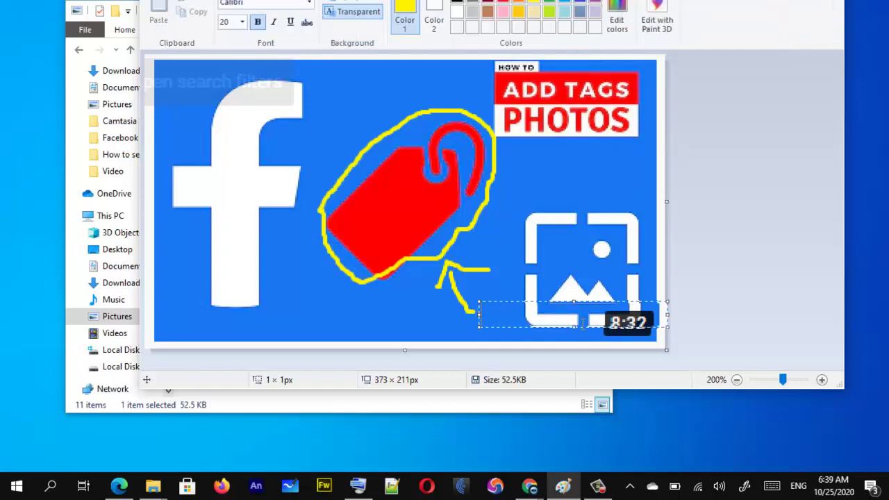
{"action": "left_click_drag", "start_coordinate": [574, 325], "coordinate": [574, 346]}
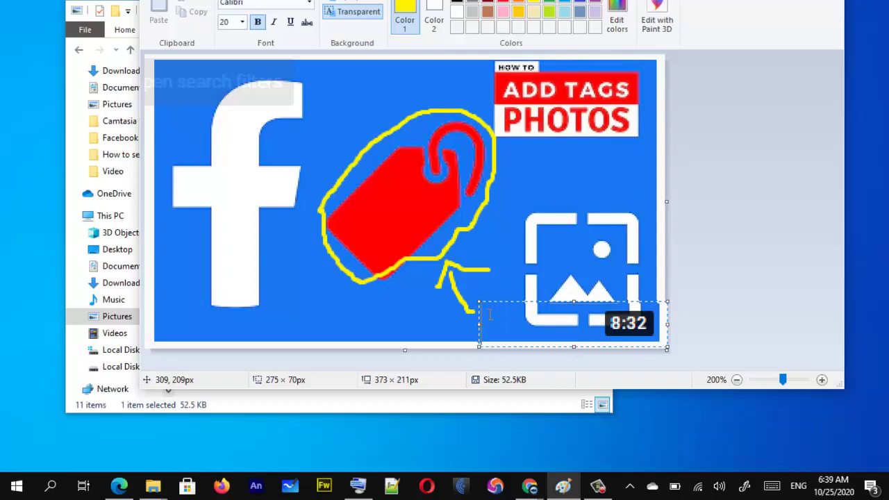
{"action": "type", "text": "here"}
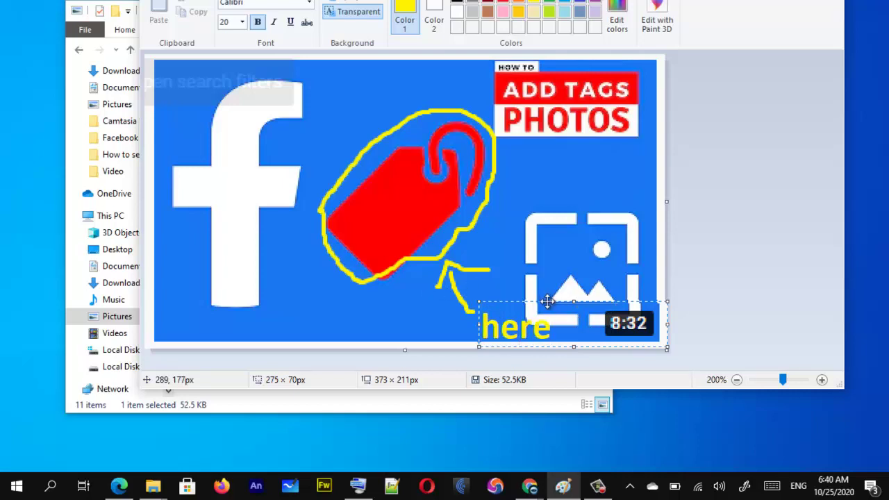
{"action": "left_click_drag", "start_coordinate": [549, 303], "coordinate": [539, 286]}
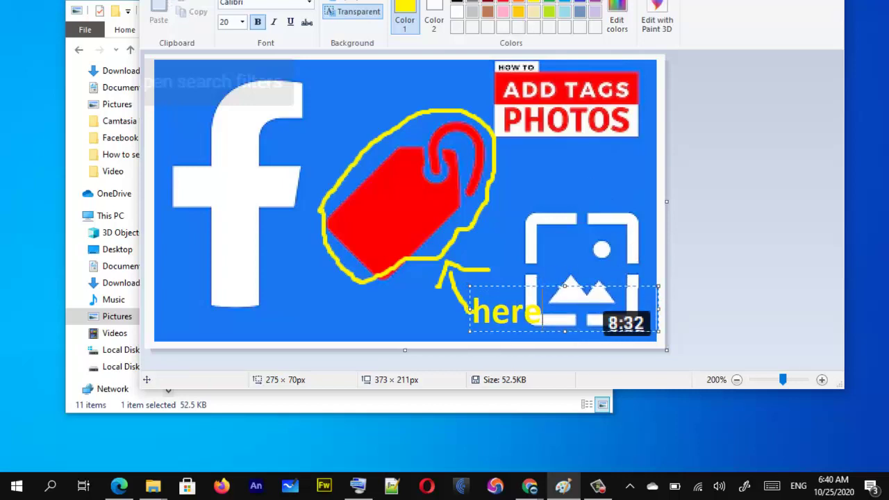
- Save the marked-up image as a JPEG named "yeye" in the Pictures folder, accepting the loss of transparency
{"action": "left_click", "coordinate": [161, 0]}
{"action": "mouse_move", "coordinate": [210, 91]}
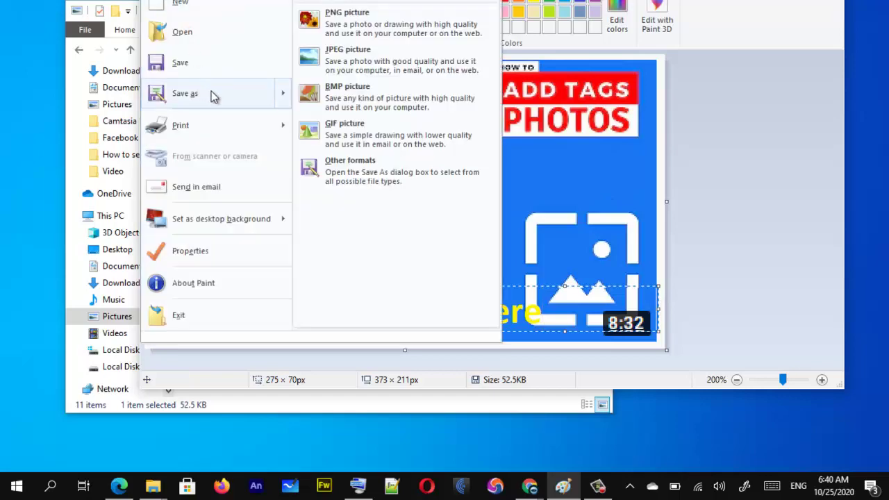
{"action": "left_click", "coordinate": [390, 68]}
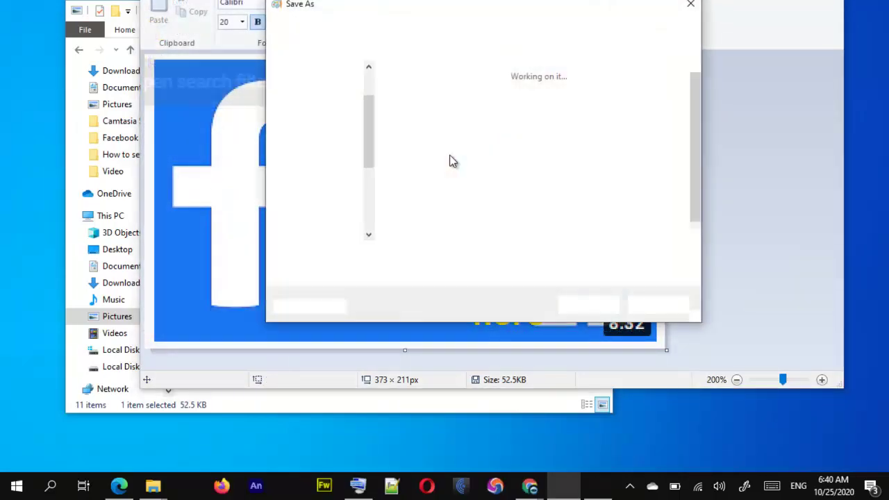
{"action": "type", "text": "yeye"}
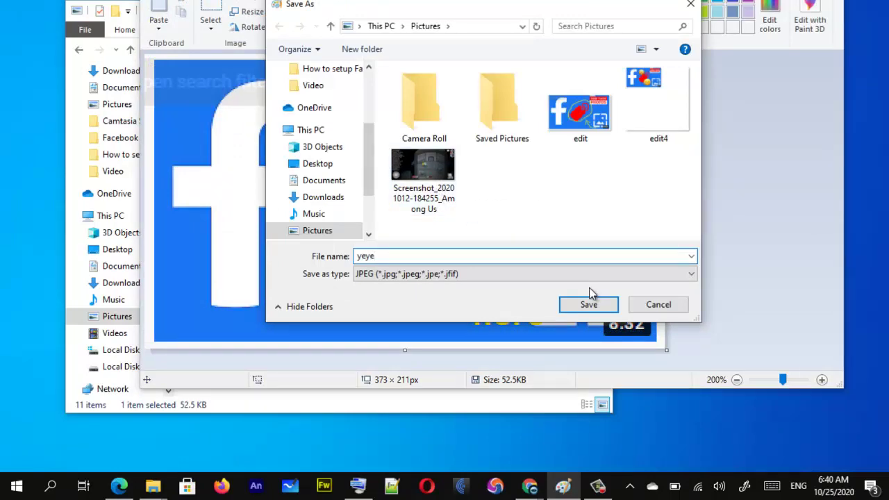
{"action": "left_click", "coordinate": [593, 309]}
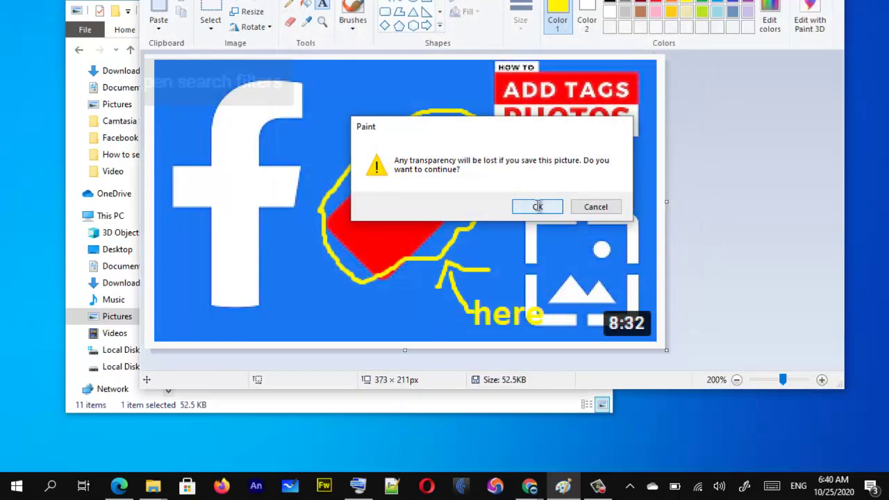
{"action": "left_click", "coordinate": [538, 208]}
- Locate the saved yeye image in the Pictures folder window and minimize that window
{"action": "mouse_move", "coordinate": [146, 489]}
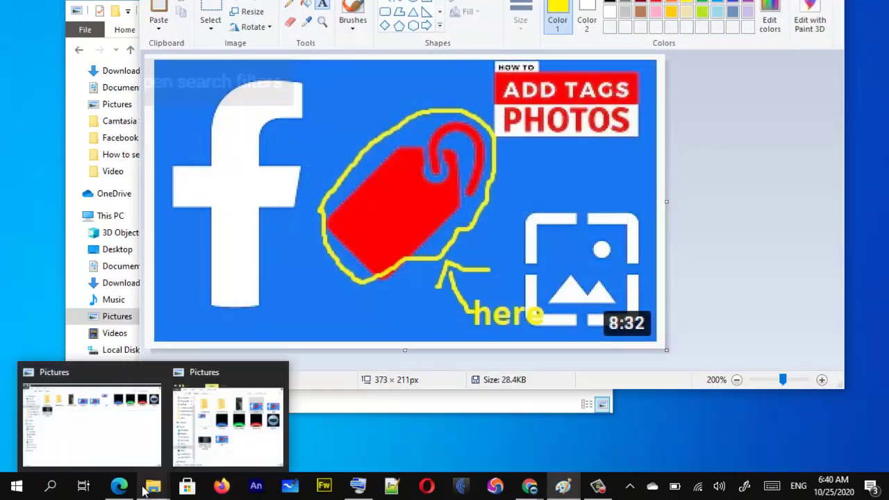
{"action": "left_click", "coordinate": [217, 424]}
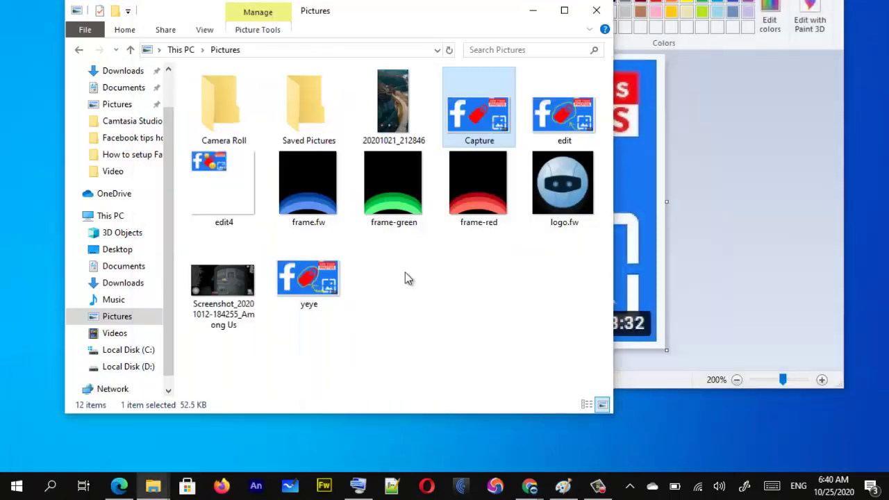
{"action": "left_click", "coordinate": [310, 302]}
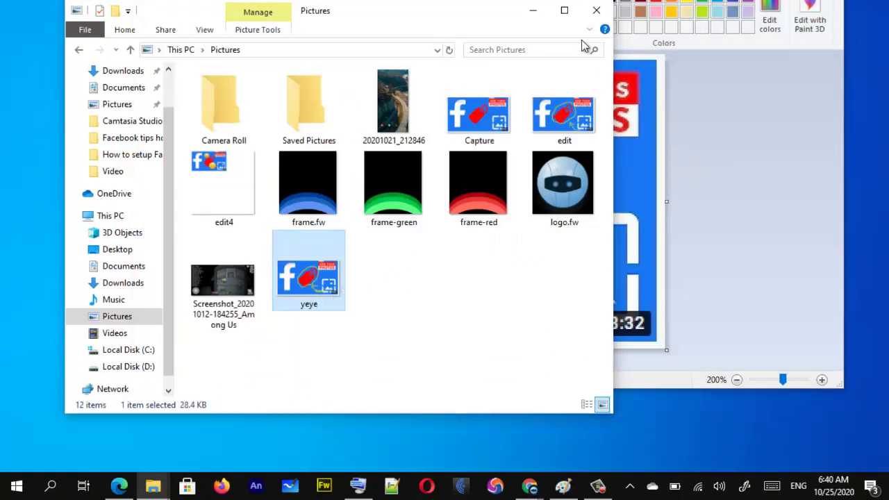
{"action": "left_click", "coordinate": [534, 11]}
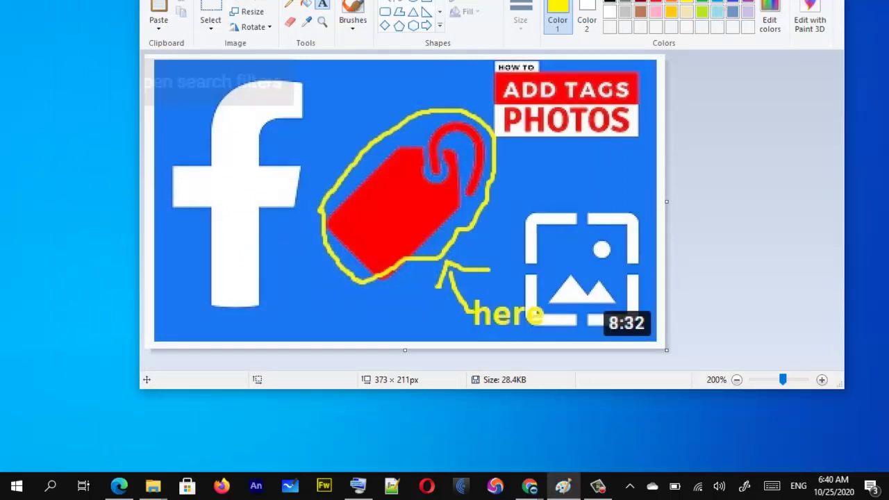
- Close Paint and launch it again from the Windows search
{"action": "key", "text": "alt+F4"}
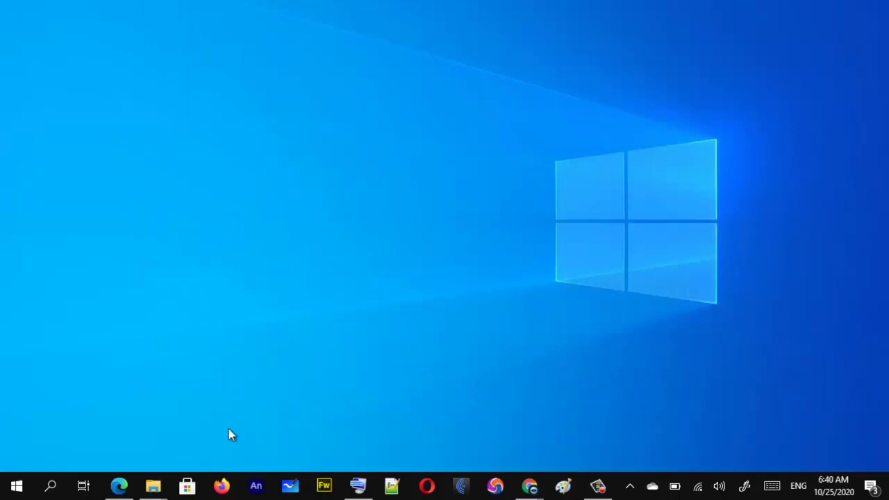
{"action": "left_click", "coordinate": [51, 486]}
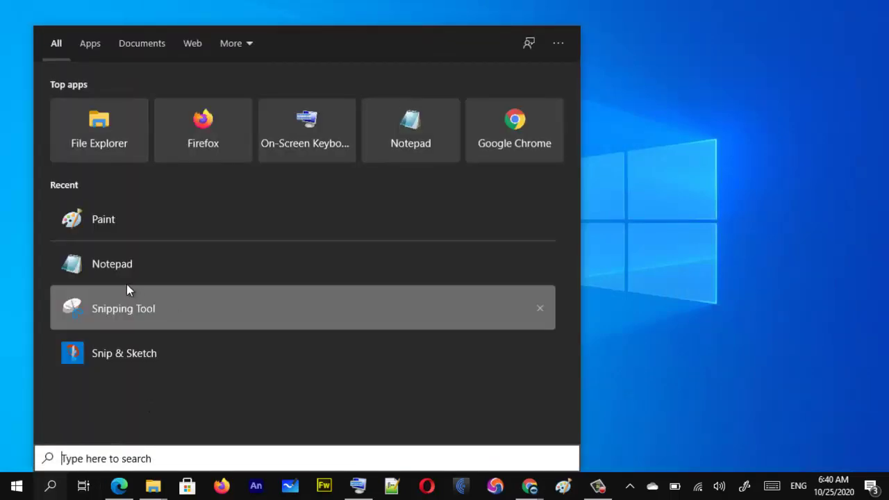
{"action": "left_click", "coordinate": [150, 217]}
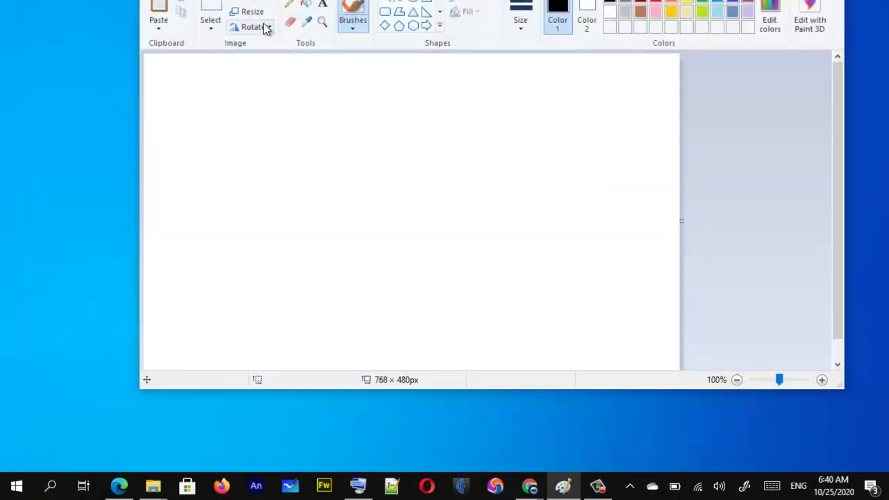
- Open the original Capture image from the Pictures folder and magnify it to 200%
{"action": "left_click", "coordinate": [156, 0]}
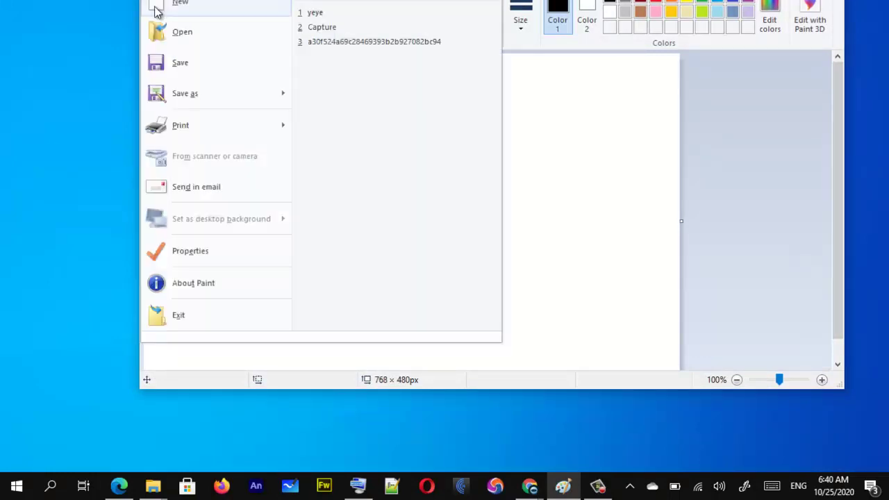
{"action": "left_click", "coordinate": [171, 29]}
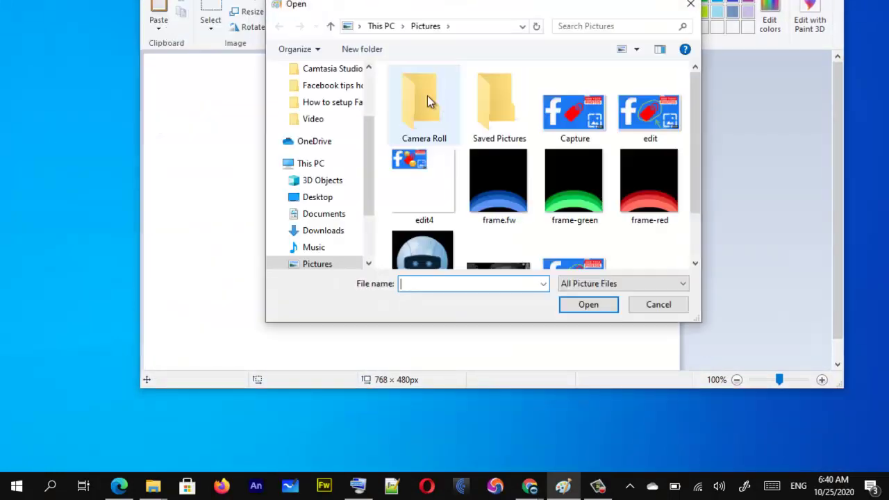
{"action": "double_click", "coordinate": [571, 117]}
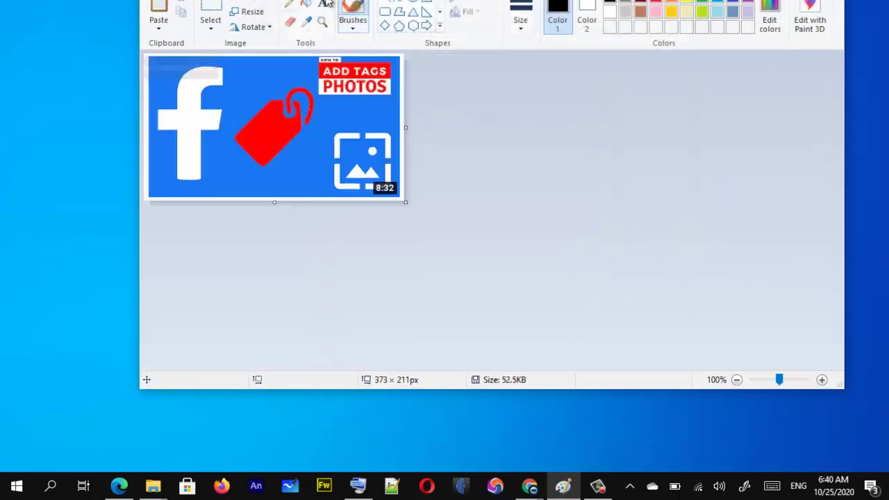
{"action": "left_click", "coordinate": [322, 24]}
{"action": "left_click", "coordinate": [287, 93]}
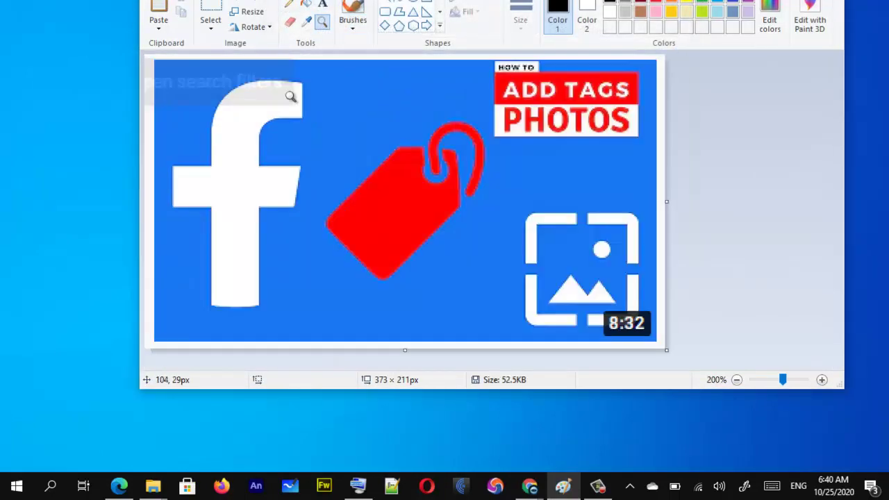
{"action": "left_click", "coordinate": [401, 134]}
{"action": "right_click", "coordinate": [395, 132]}
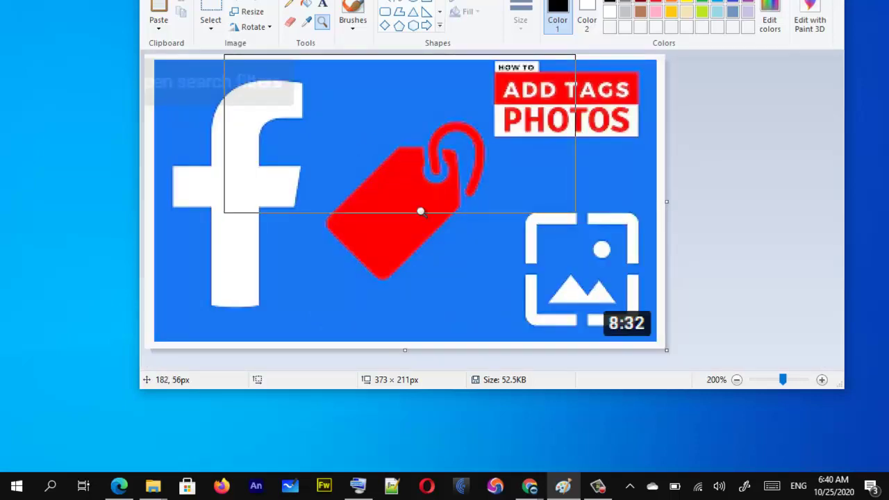
{"action": "mouse_move", "coordinate": [542, 490]}
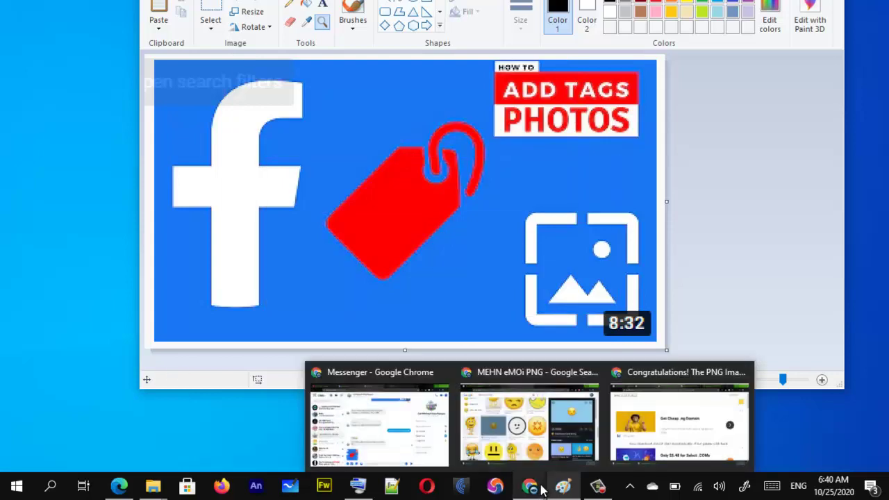
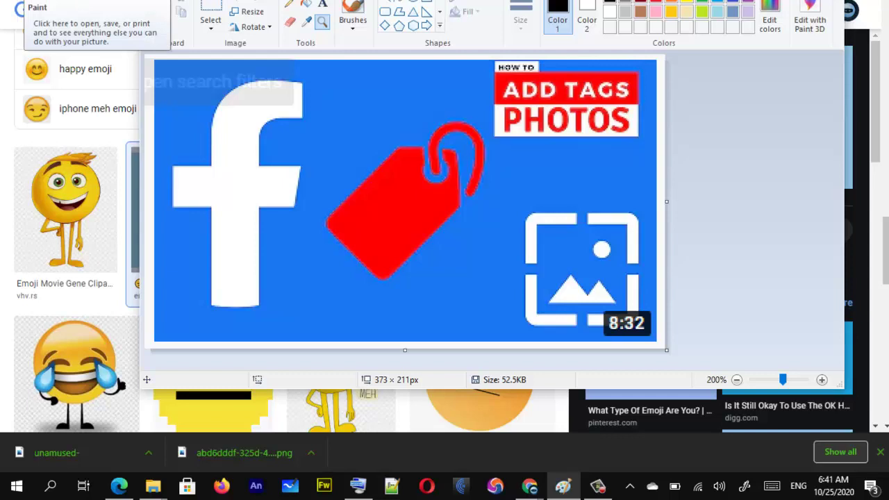
{"action": "left_click", "coordinate": [156, 4]}
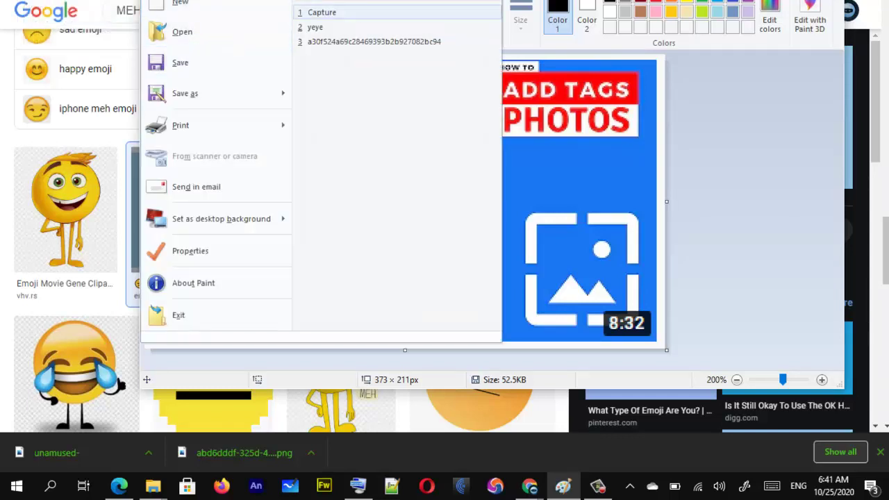
{"action": "left_click", "coordinate": [322, 12]}
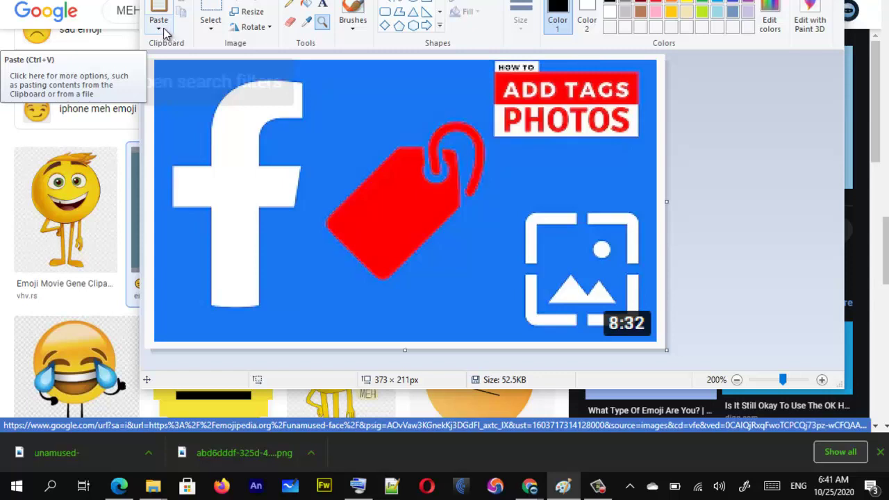
{"action": "left_click", "coordinate": [218, 31]}
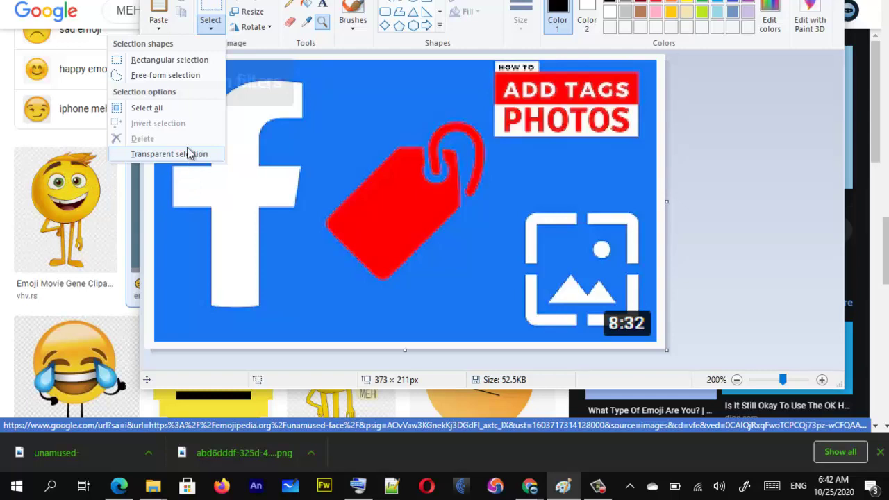
{"action": "left_click", "coordinate": [162, 32]}
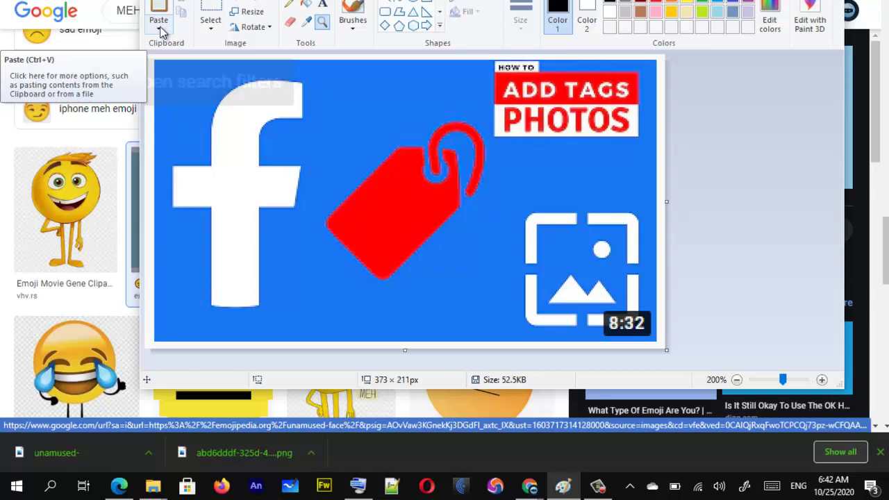
- Paste the unamused-face_1f612 image from the Downloads folder onto the Capture picture
{"action": "left_click", "coordinate": [160, 32]}
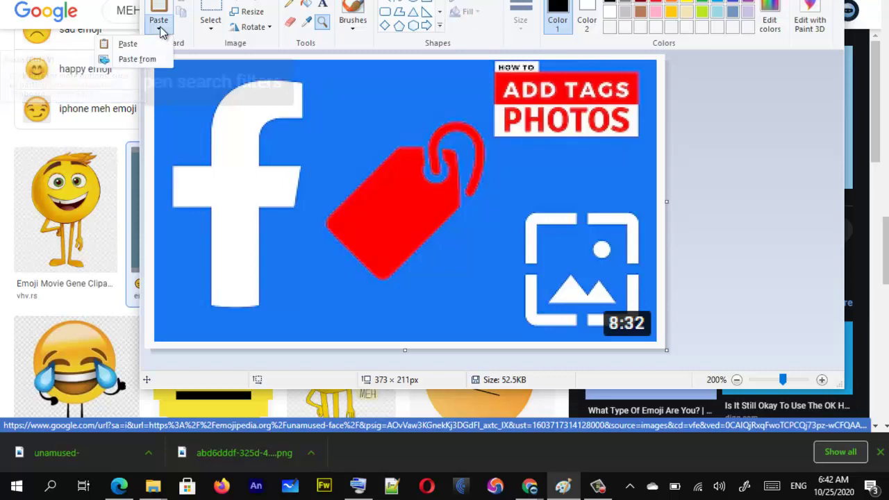
{"action": "left_click", "coordinate": [139, 59]}
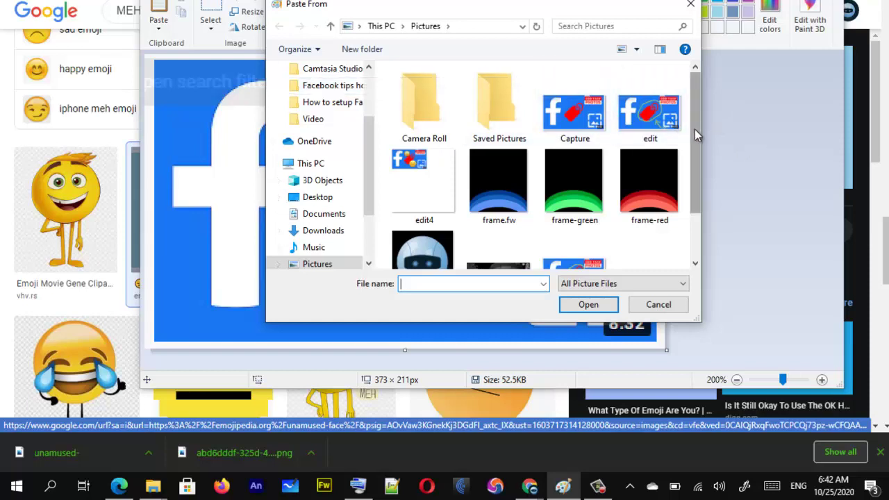
{"action": "left_click_drag", "start_coordinate": [695, 129], "coordinate": [697, 175]}
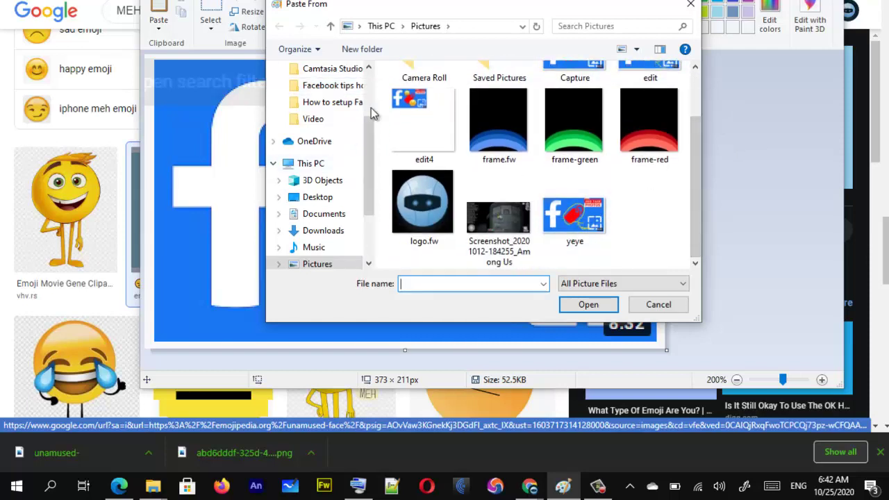
{"action": "scroll", "coordinate": [368, 105], "scroll_direction": "up", "scroll_amount": 2}
{"action": "left_click", "coordinate": [323, 113]}
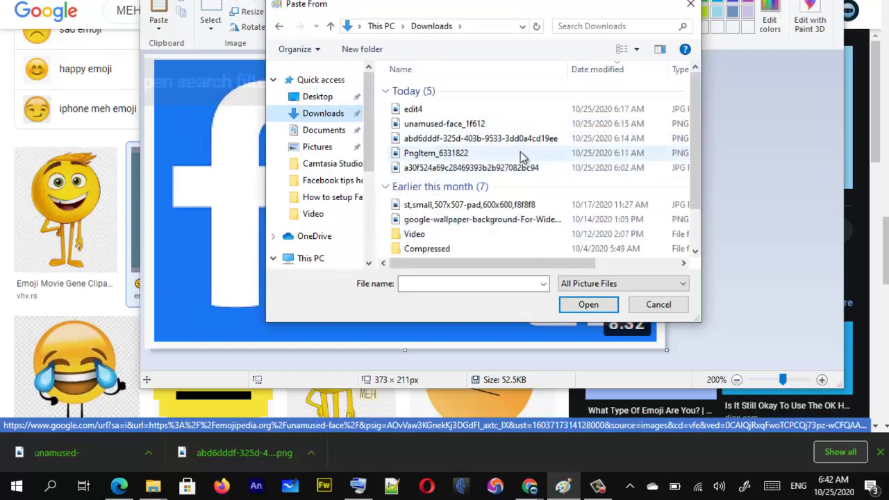
{"action": "double_click", "coordinate": [479, 124]}
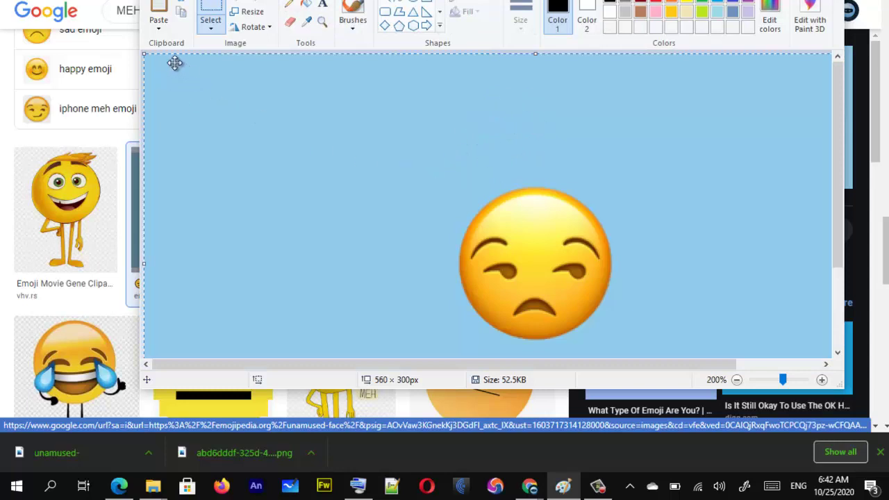
- Try the pasted unamused emoji at 168 × 108 px over the red tag, and undo the paste
{"action": "left_click_drag", "start_coordinate": [145, 55], "coordinate": [528, 225]}
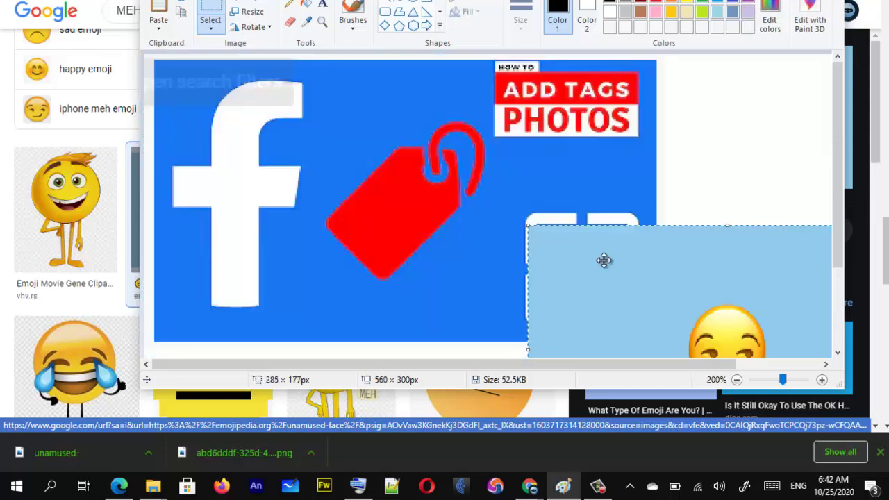
{"action": "left_click_drag", "start_coordinate": [603, 261], "coordinate": [379, 133]}
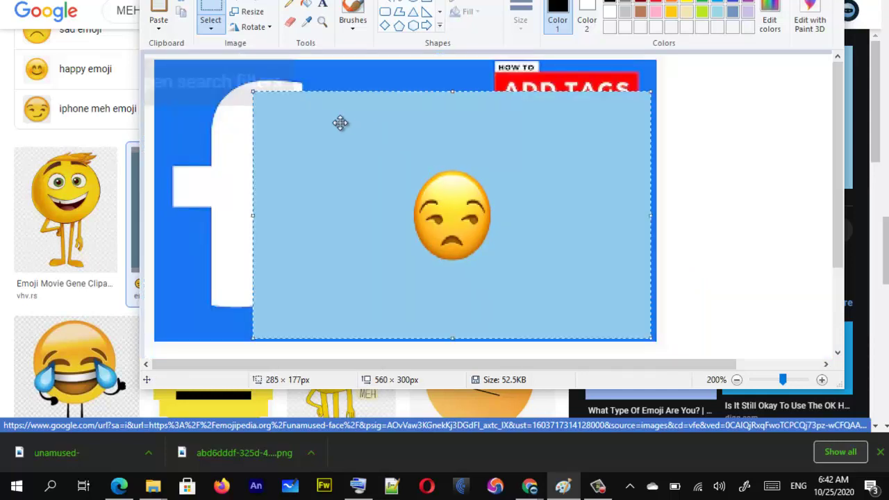
{"action": "left_click_drag", "start_coordinate": [259, 95], "coordinate": [416, 188]}
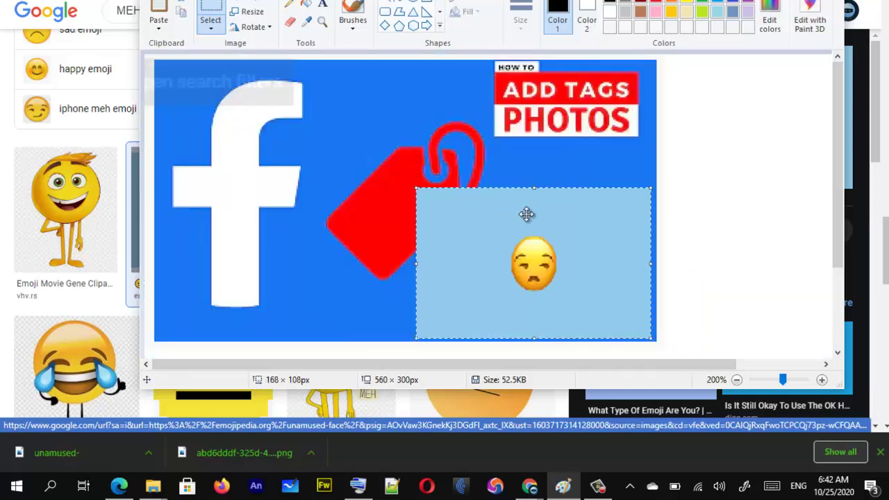
{"action": "left_click_drag", "start_coordinate": [568, 256], "coordinate": [462, 162]}
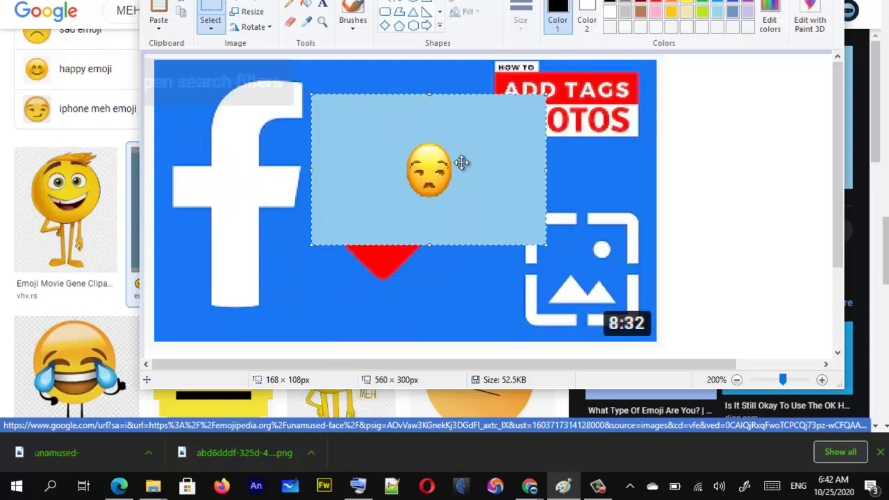
{"action": "key", "text": "ctrl+z"}
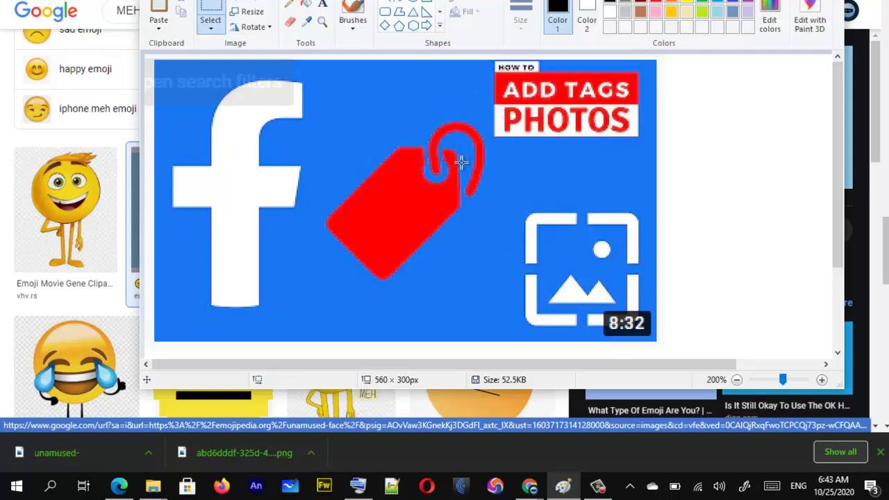
{"action": "key", "text": "ctrl+z"}
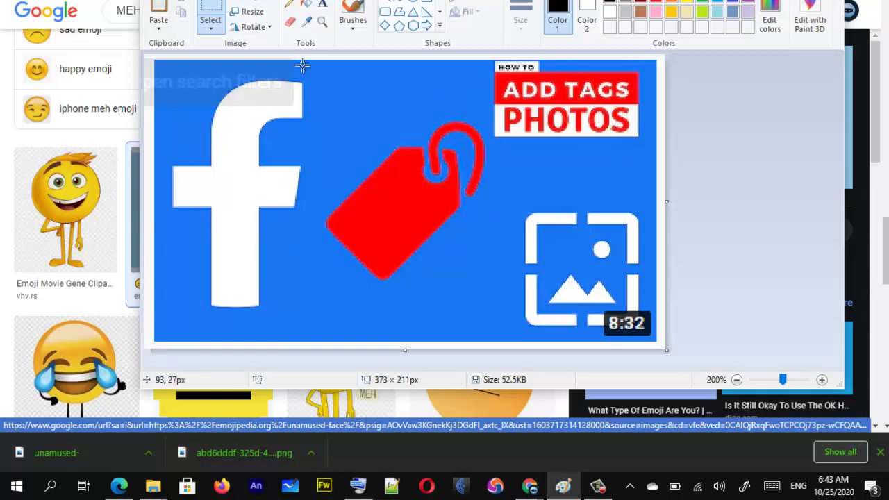
- Try to paste the PngItem_6331822 image from the Downloads folder
{"action": "left_click", "coordinate": [159, 28]}
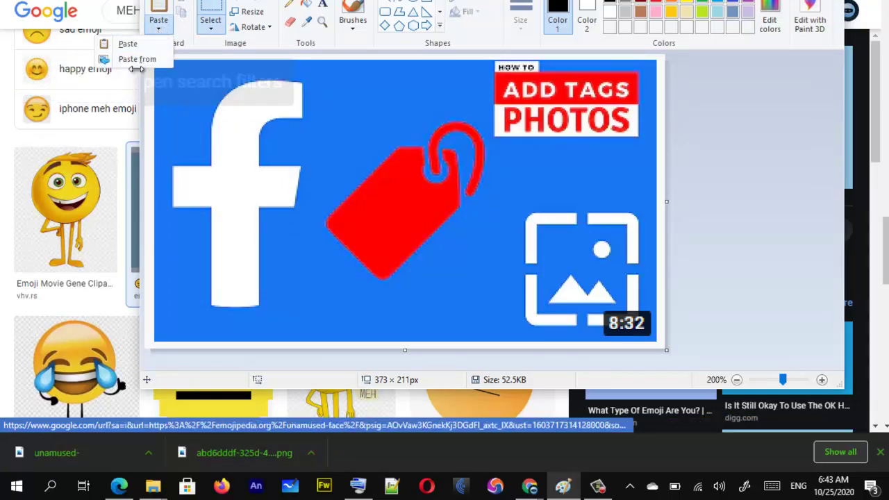
{"action": "left_click", "coordinate": [144, 59]}
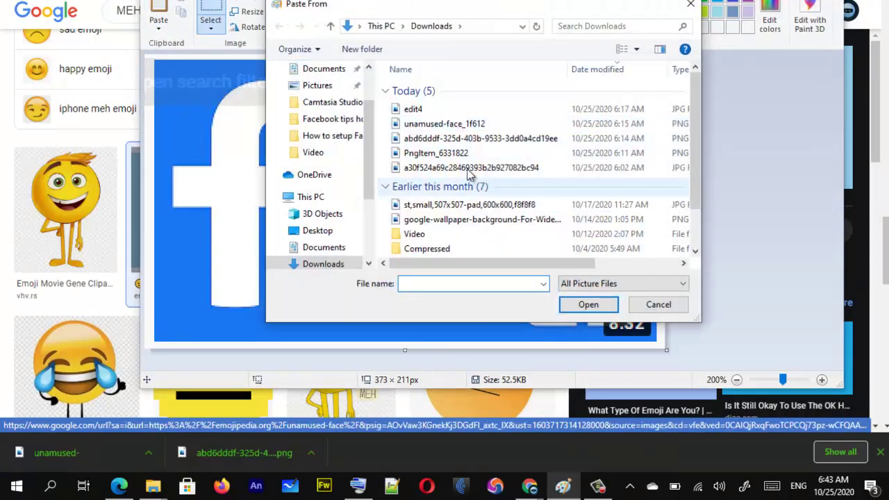
{"action": "double_click", "coordinate": [446, 155]}
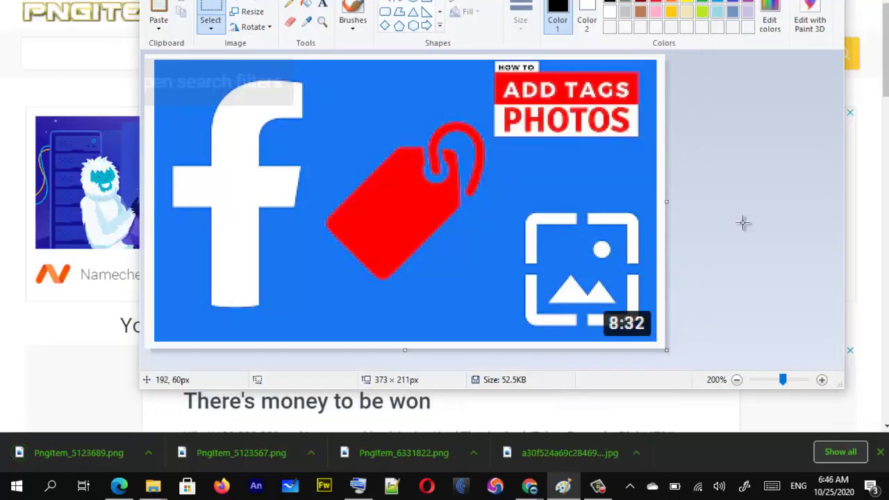
- Paste the PngItem_5123689 emoji from the Downloads folder onto the picture with an opaque background
{"action": "left_click", "coordinate": [159, 26]}
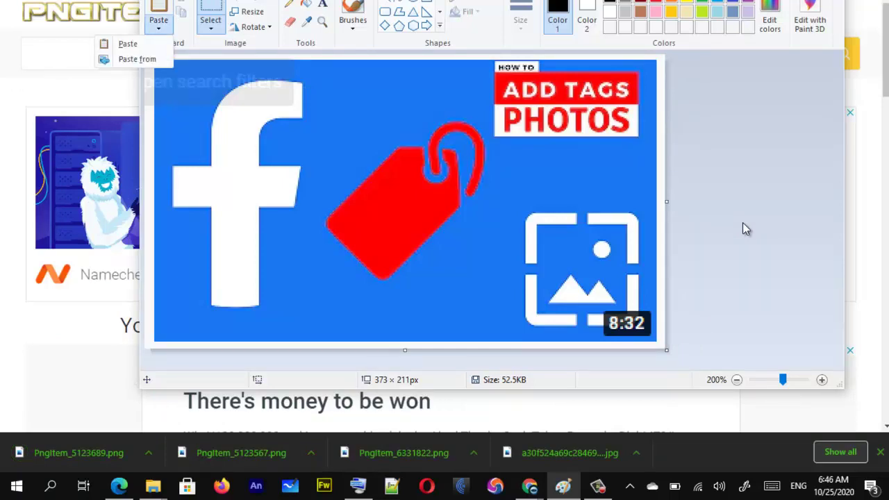
{"action": "key", "text": "Down"}
{"action": "key", "text": "Down"}
{"action": "key", "text": "Return"}
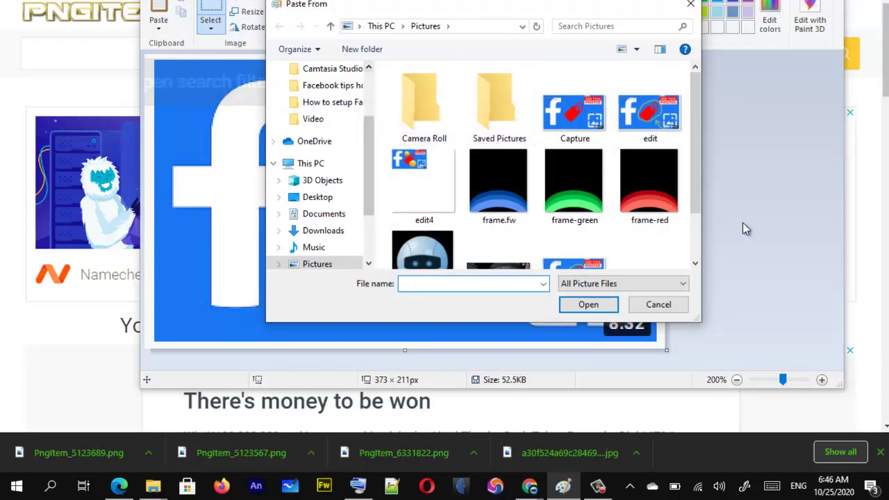
{"action": "left_click", "coordinate": [369, 92]}
{"action": "left_click", "coordinate": [323, 113]}
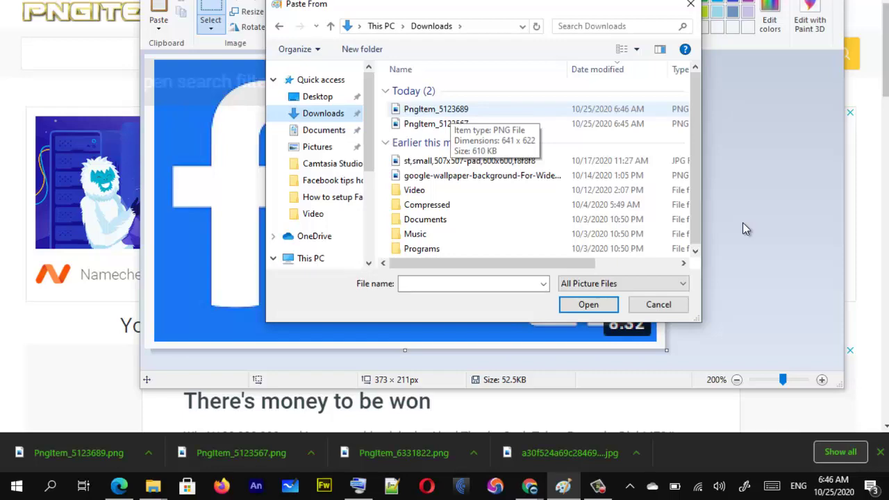
{"action": "key", "text": "Tab"}
{"action": "key", "text": "Return"}
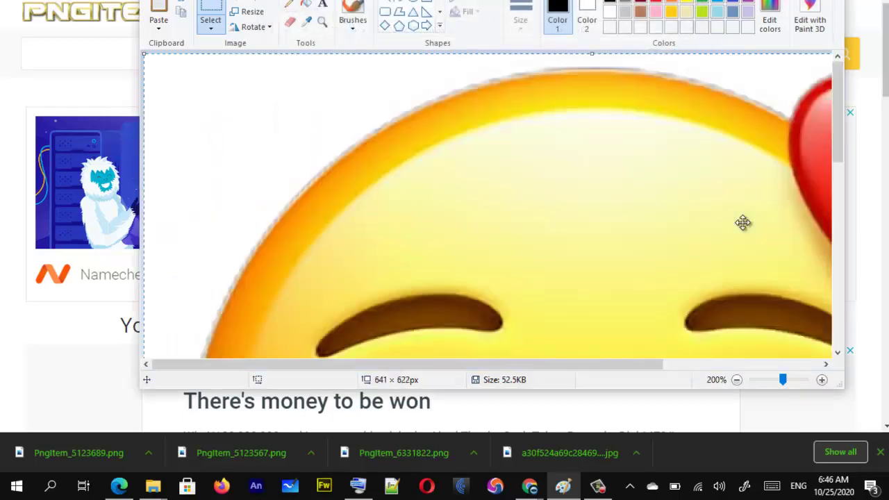
- Look over the pasted heart emoji and undo the paste
{"action": "scroll", "coordinate": [742, 222], "scroll_direction": "down", "scroll_amount": 3}
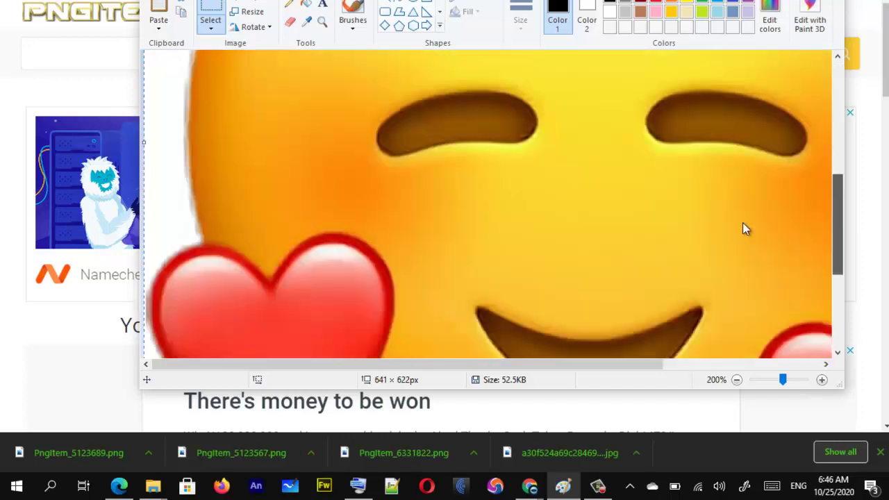
{"action": "scroll", "coordinate": [742, 229], "scroll_direction": "down", "scroll_amount": 3}
{"action": "scroll", "coordinate": [743, 228], "scroll_direction": "up", "scroll_amount": 4}
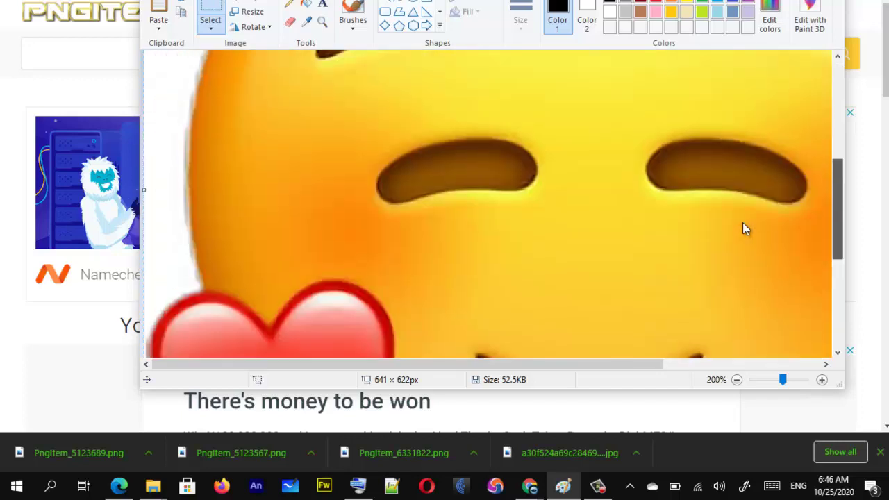
{"action": "scroll", "coordinate": [742, 225], "scroll_direction": "up", "scroll_amount": 3}
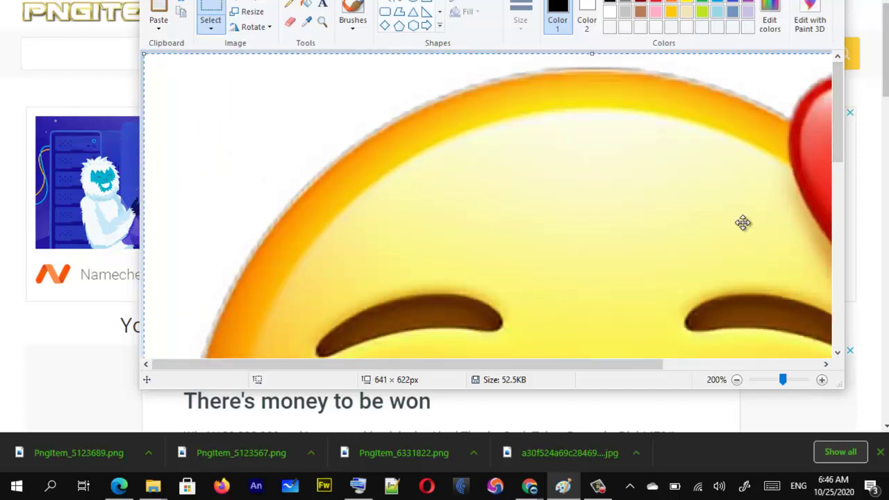
{"action": "key", "text": "ctrl+z"}
{"action": "key", "text": "ctrl+shift+x"}
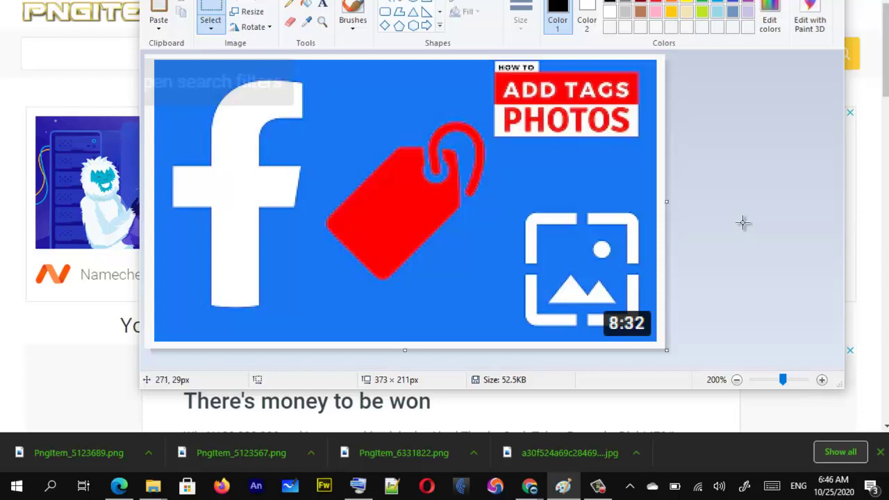
- Turn on transparent selection so that pasted images lose their background color
{"action": "key", "text": "alt+h"}
{"action": "key", "text": "s"}
{"action": "key", "text": "e"}
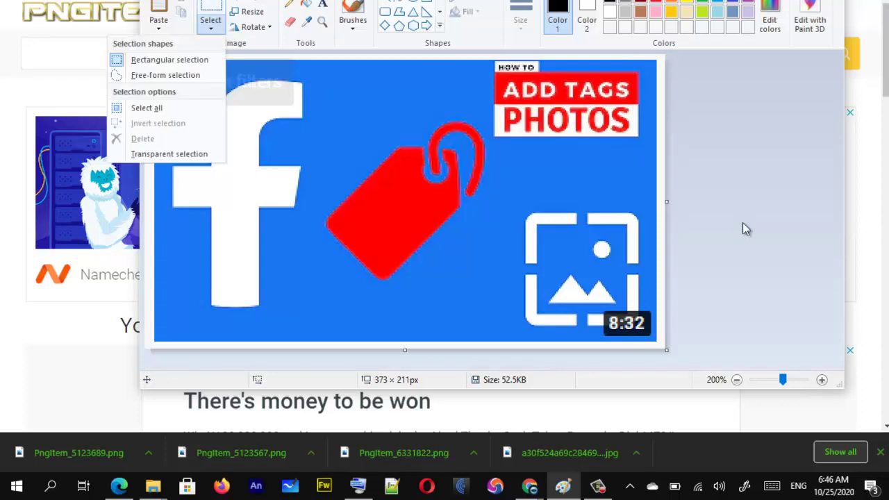
{"action": "key", "text": "Up"}
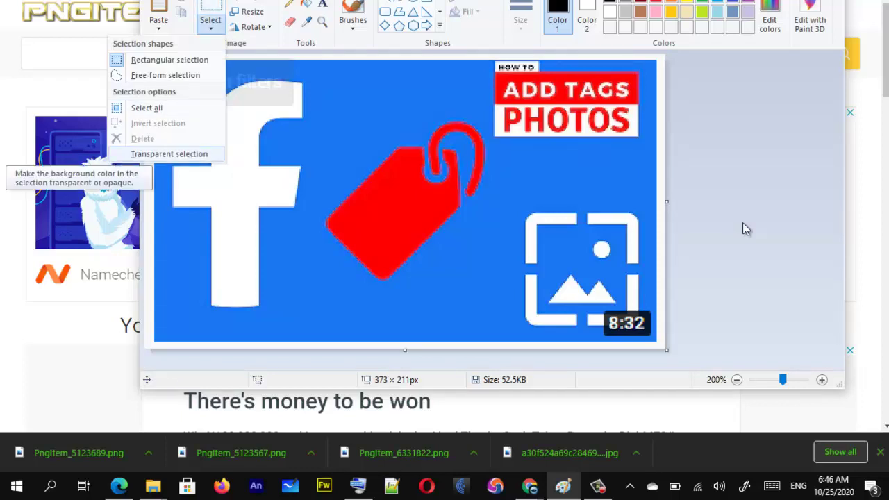
{"action": "key", "text": "Return"}
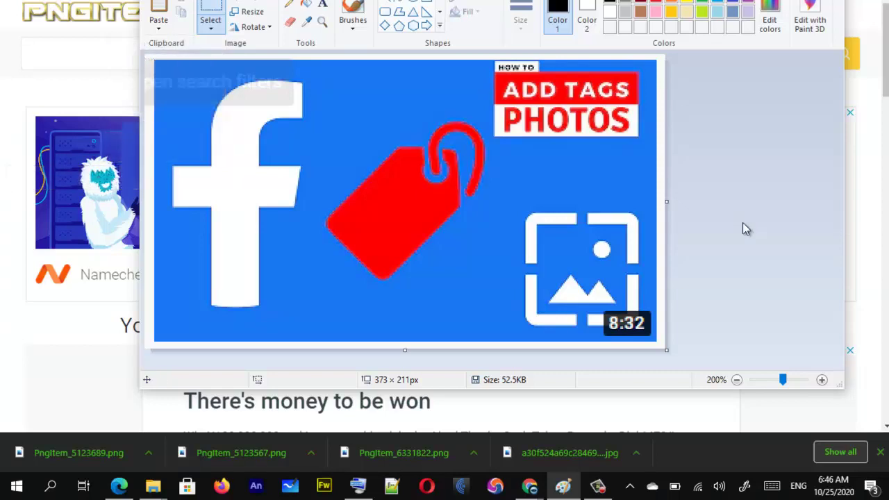
- Paste the PngItem_5123689 emoji from the Downloads folder onto the Capture picture with transparent selection enabled
{"action": "key", "text": "alt+h"}
{"action": "key", "text": "v"}
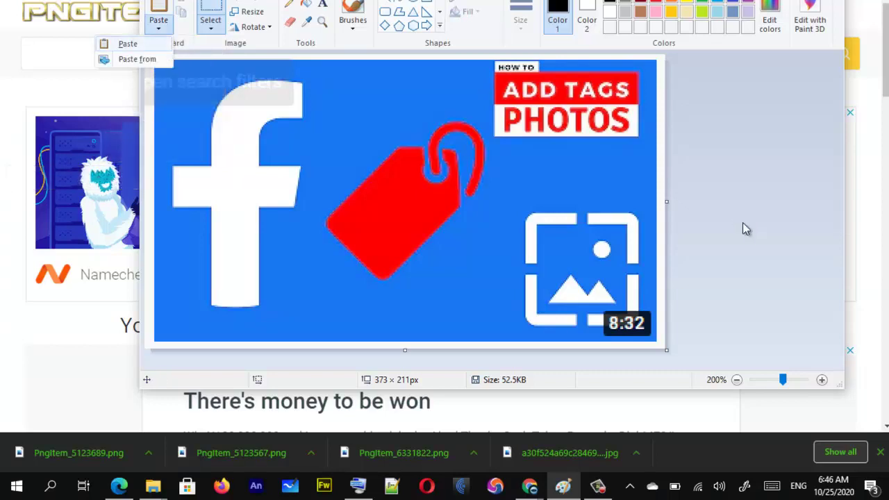
{"action": "key", "text": "Down"}
{"action": "key", "text": "Return"}
{"action": "key", "text": "shift+Tab"}
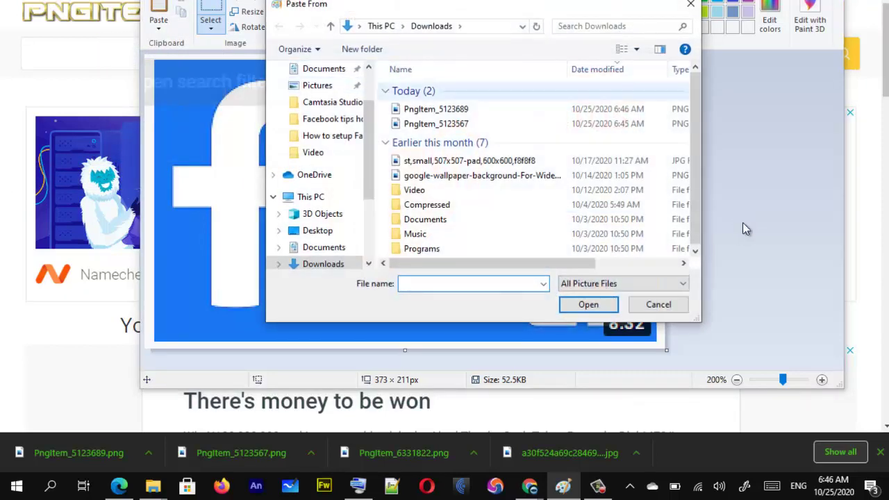
{"action": "key", "text": "Down"}
{"action": "key", "text": "Up"}
{"action": "key", "text": "Return"}
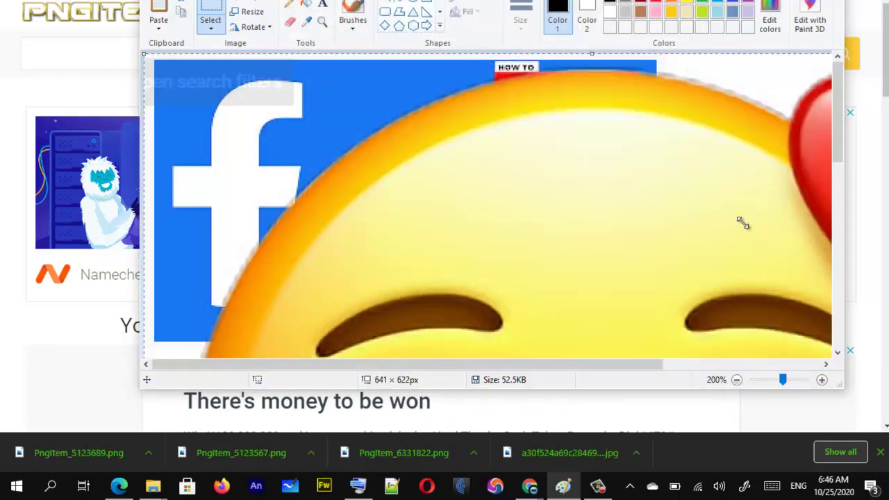
- Shrink the pasted heart emoji to about 85 × 92 px and place it between the Facebook logo and the red tag
{"action": "left_click_drag", "start_coordinate": [144, 54], "coordinate": [557, 195]}
{"action": "mouse_move", "coordinate": [767, 282]}
{"action": "left_mouse_down"}
{"action": "mouse_move", "coordinate": [436, 152]}
{"action": "mouse_move", "coordinate": [338, 104]}
{"action": "mouse_move", "coordinate": [378, 76]}
{"action": "left_mouse_up"}
{"action": "left_click_drag", "start_coordinate": [353, 17], "coordinate": [354, 87]}
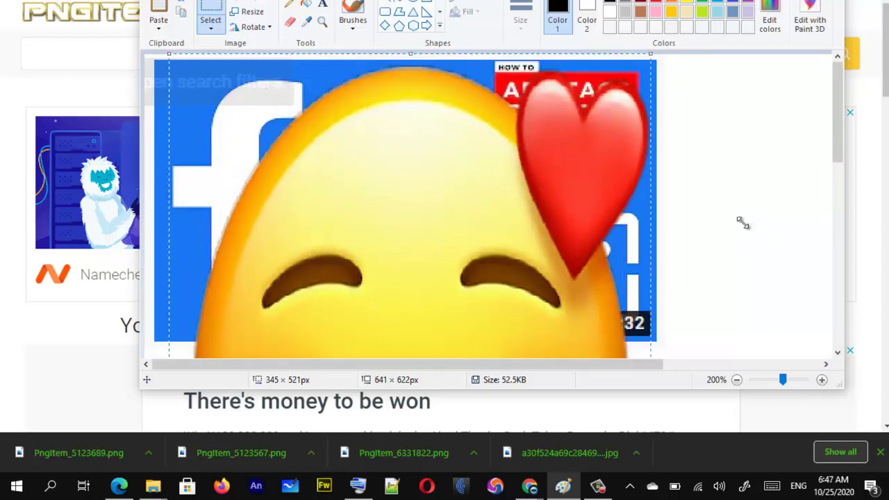
{"action": "left_click_drag", "start_coordinate": [169, 54], "coordinate": [360, 275]}
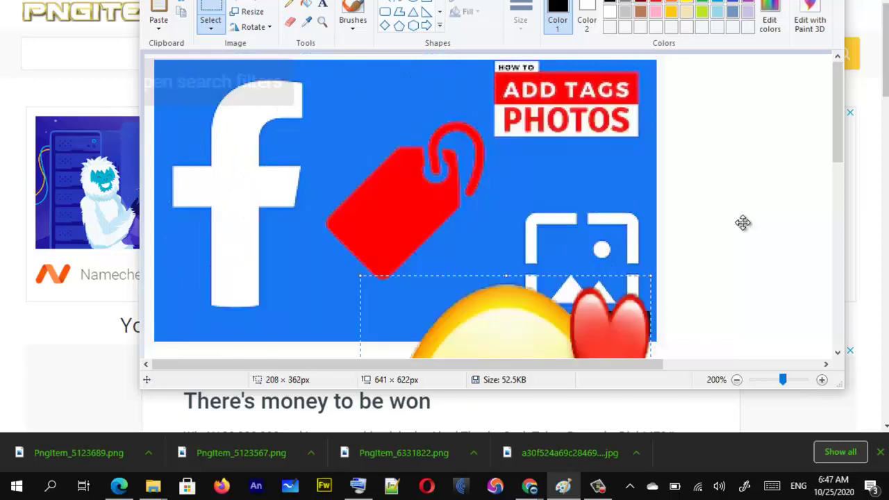
{"action": "left_click_drag", "start_coordinate": [484, 350], "coordinate": [341, 135]}
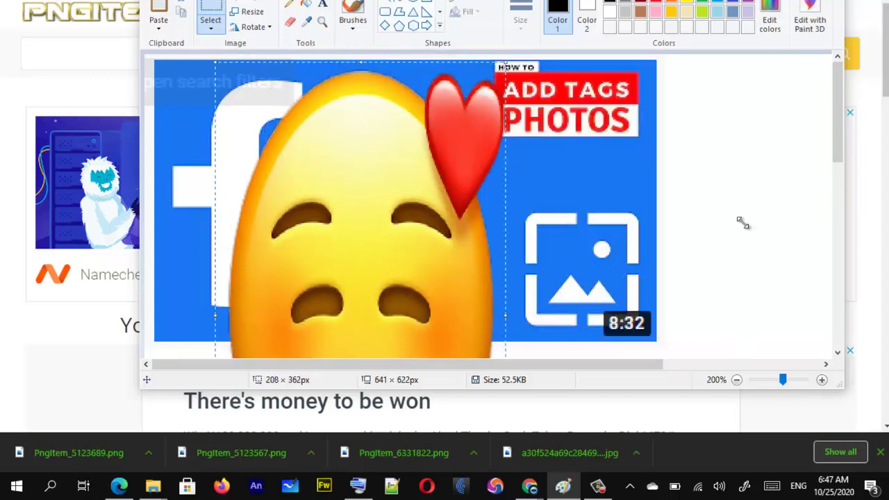
{"action": "left_click_drag", "start_coordinate": [215, 62], "coordinate": [370, 259]}
{"action": "left_click_drag", "start_coordinate": [431, 312], "coordinate": [363, 94]}
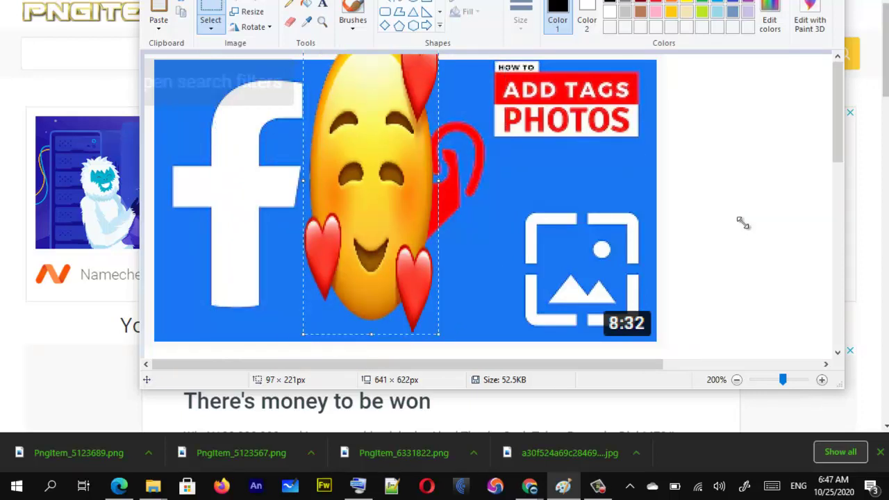
{"action": "left_click_drag", "start_coordinate": [438, 334], "coordinate": [422, 182]}
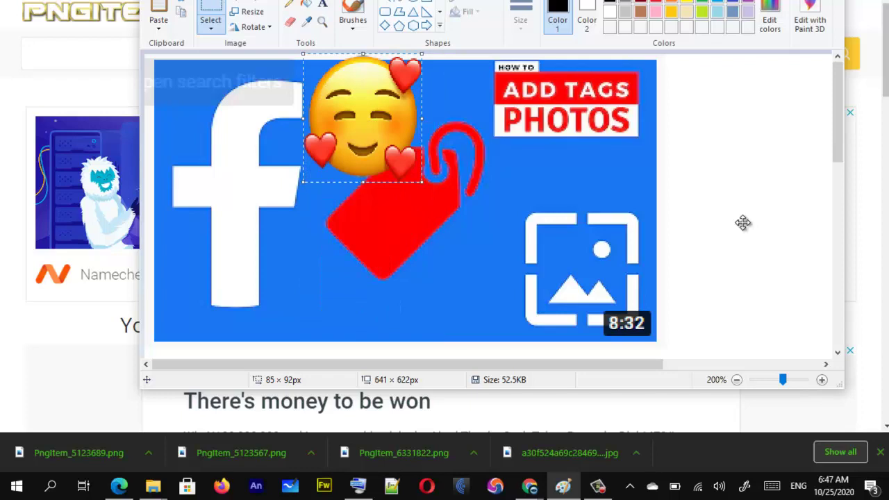
- Reduce the heart emoji further to about 45 × 52 px, just above the red tag and clear of the Facebook logo
{"action": "left_click_drag", "start_coordinate": [307, 115], "coordinate": [321, 142]}
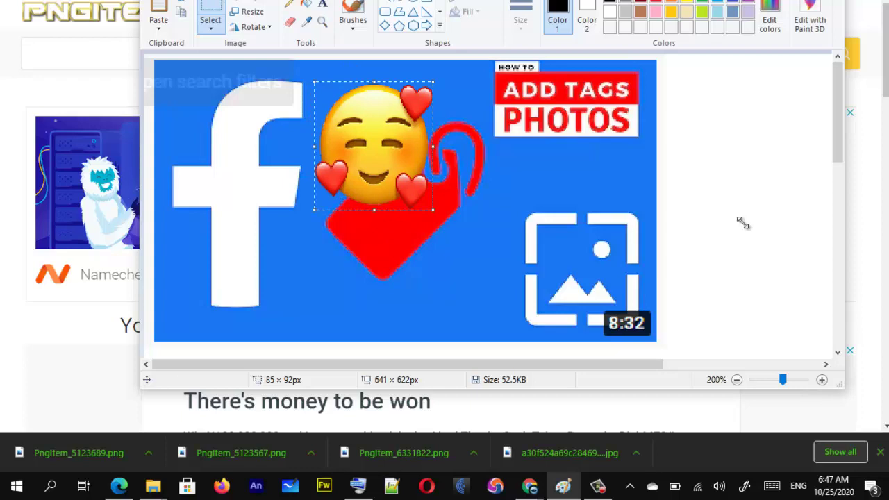
{"action": "left_click_drag", "start_coordinate": [433, 209], "coordinate": [414, 166]}
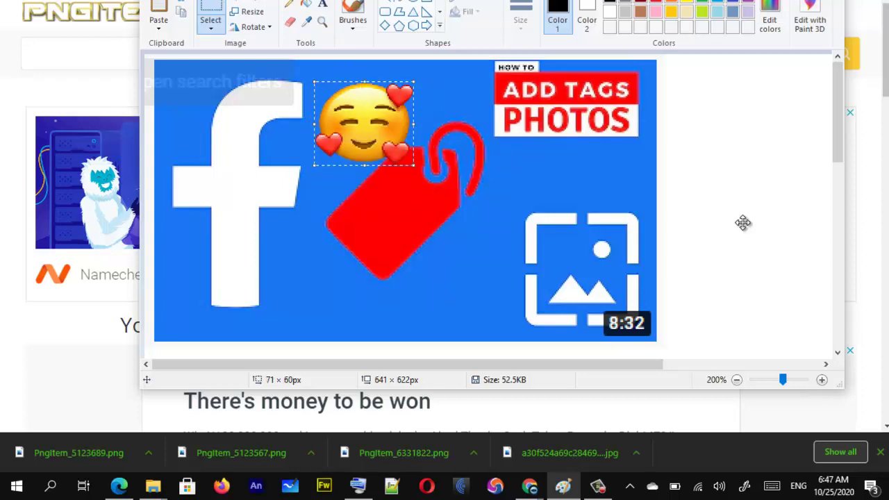
{"action": "left_click_drag", "start_coordinate": [414, 124], "coordinate": [389, 124]}
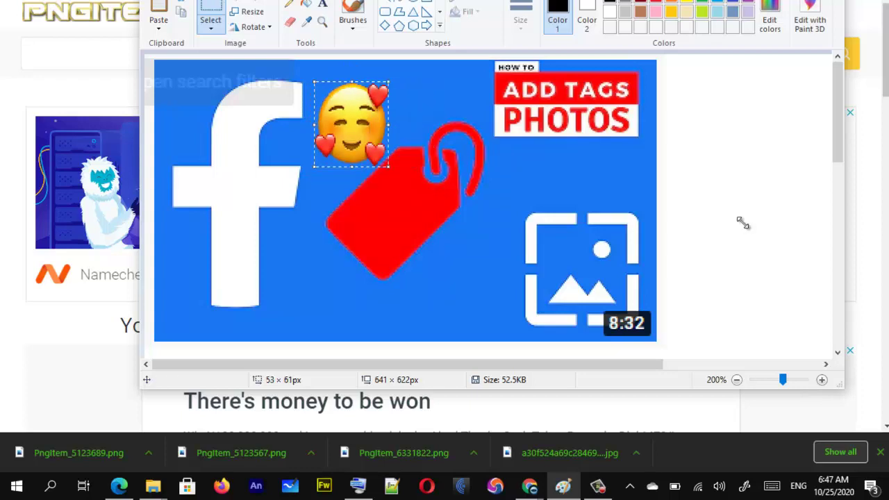
{"action": "mouse_move", "coordinate": [389, 167]}
{"action": "left_mouse_down"}
{"action": "mouse_move", "coordinate": [394, 141]}
{"action": "mouse_move", "coordinate": [378, 154]}
{"action": "left_mouse_up"}
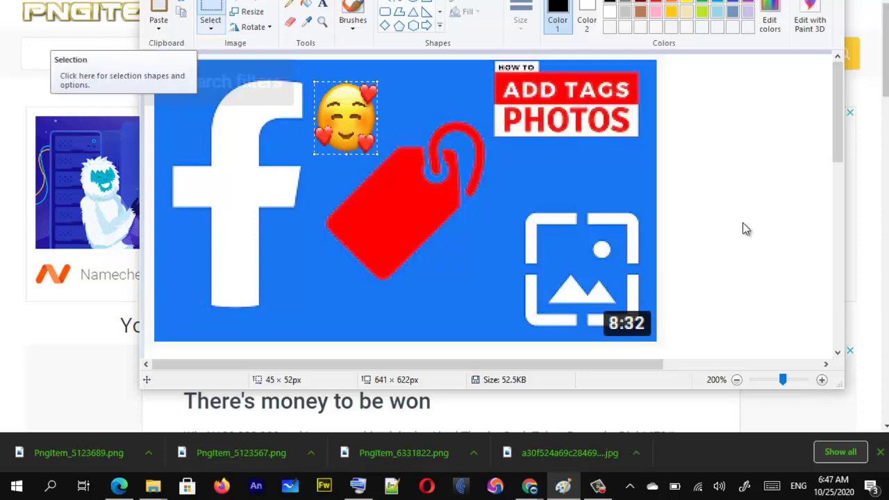
- Paste the PngItem_5123567 emoji from the Downloads folder onto the picture with transparent selection enabled
{"action": "left_click", "coordinate": [210, 26]}
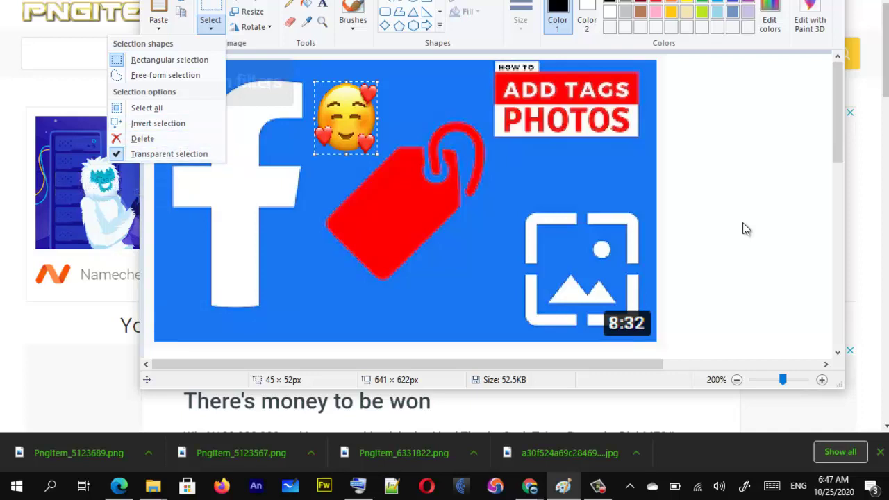
{"action": "left_click", "coordinate": [746, 229]}
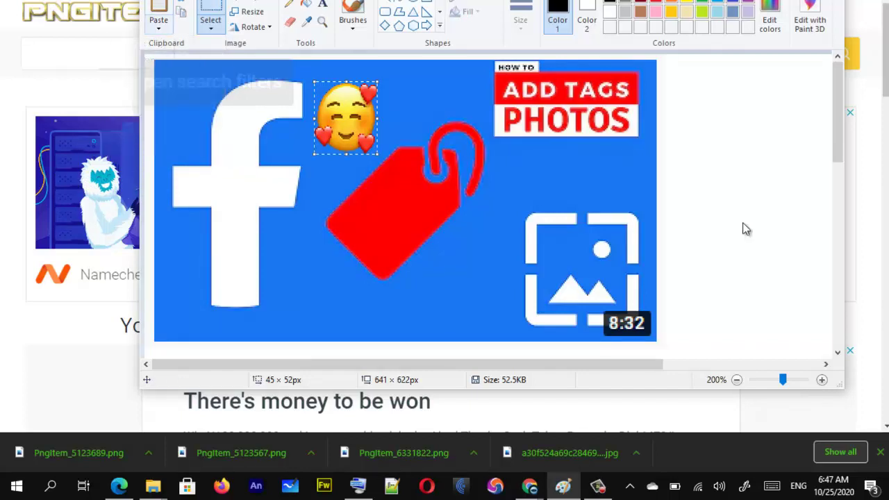
{"action": "left_click", "coordinate": [158, 25]}
{"action": "left_click", "coordinate": [136, 59]}
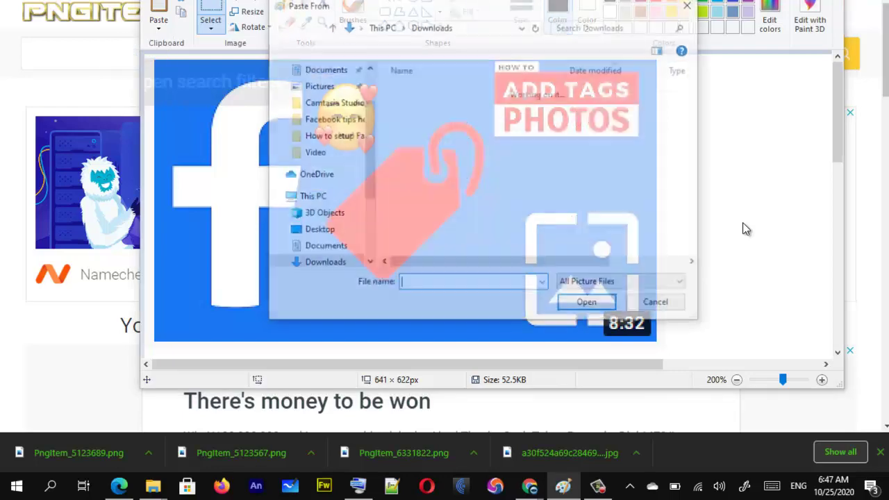
{"action": "left_click", "coordinate": [436, 123]}
{"action": "key", "text": "Tab"}
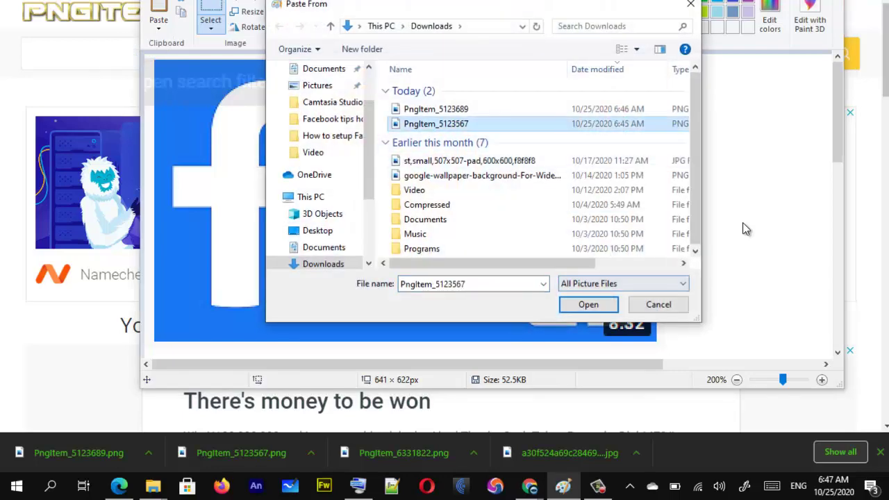
{"action": "key", "text": "Tab"}
{"action": "key", "text": "Return"}
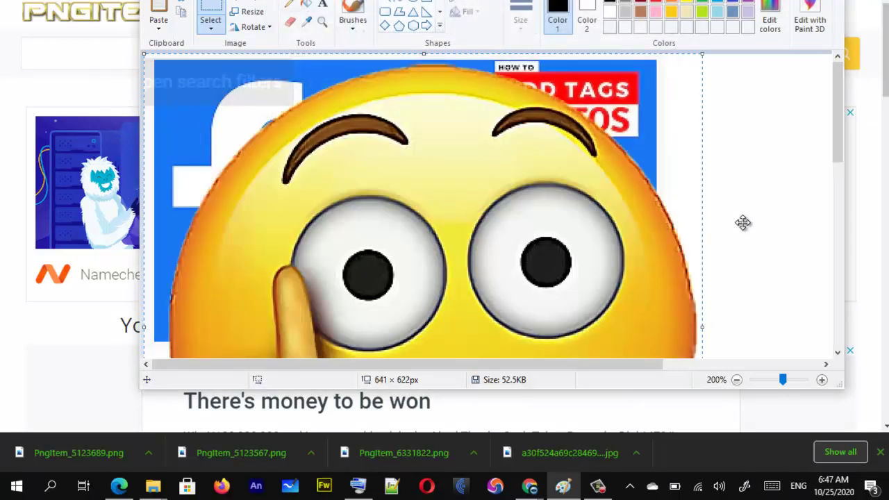
- Shrink the wide-eyed emoji to about 58 × 50 px and place it between the red tag and the photo frame icon
{"action": "mouse_move", "coordinate": [525, 232]}
{"action": "left_mouse_down"}
{"action": "mouse_move", "coordinate": [402, 167]}
{"action": "mouse_move", "coordinate": [605, 196]}
{"action": "left_mouse_up"}
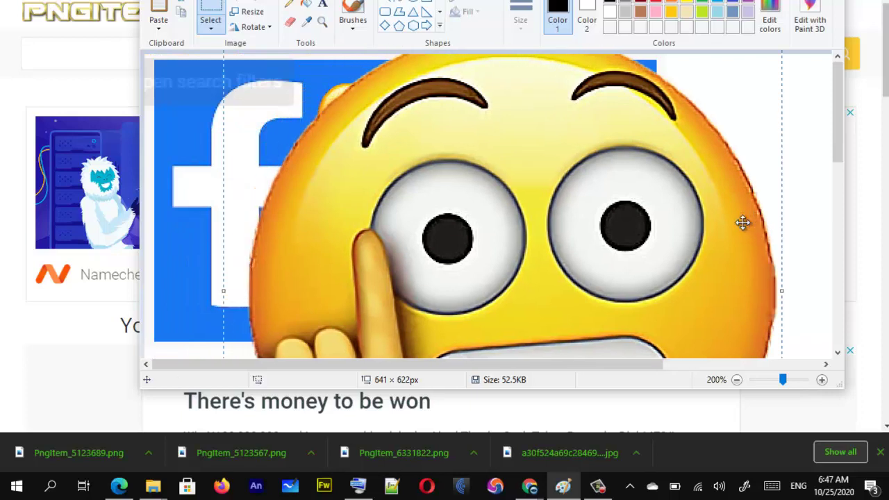
{"action": "left_click_drag", "start_coordinate": [743, 222], "coordinate": [744, 223]}
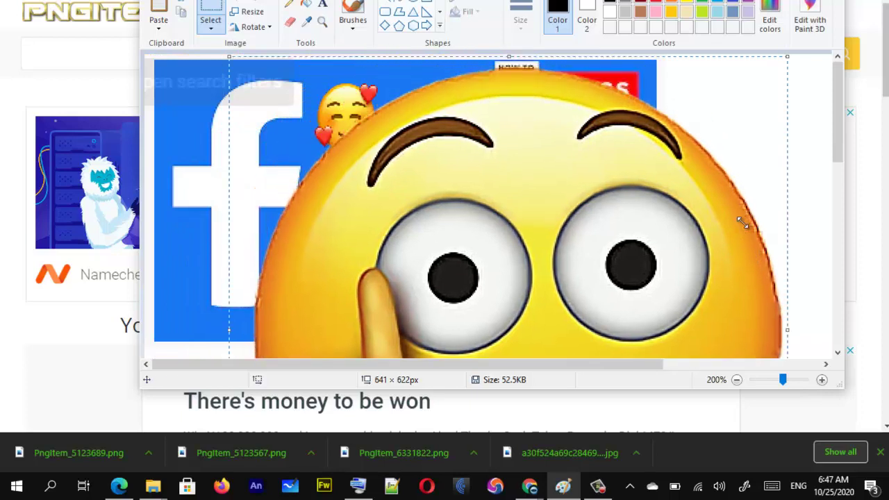
{"action": "left_click_drag", "start_coordinate": [229, 57], "coordinate": [410, 290]}
{"action": "mouse_move", "coordinate": [559, 355]}
{"action": "left_mouse_down"}
{"action": "mouse_move", "coordinate": [386, 191]}
{"action": "mouse_move", "coordinate": [348, 73]}
{"action": "left_mouse_up"}
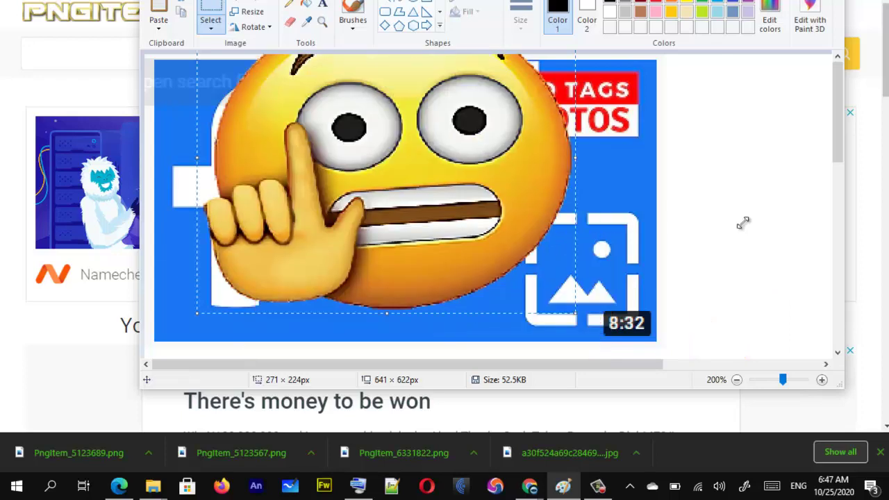
{"action": "mouse_move", "coordinate": [197, 313]}
{"action": "left_mouse_down"}
{"action": "mouse_move", "coordinate": [439, 243]}
{"action": "mouse_move", "coordinate": [464, 198]}
{"action": "mouse_move", "coordinate": [457, 173]}
{"action": "left_mouse_up"}
{"action": "left_click_drag", "start_coordinate": [516, 112], "coordinate": [431, 243]}
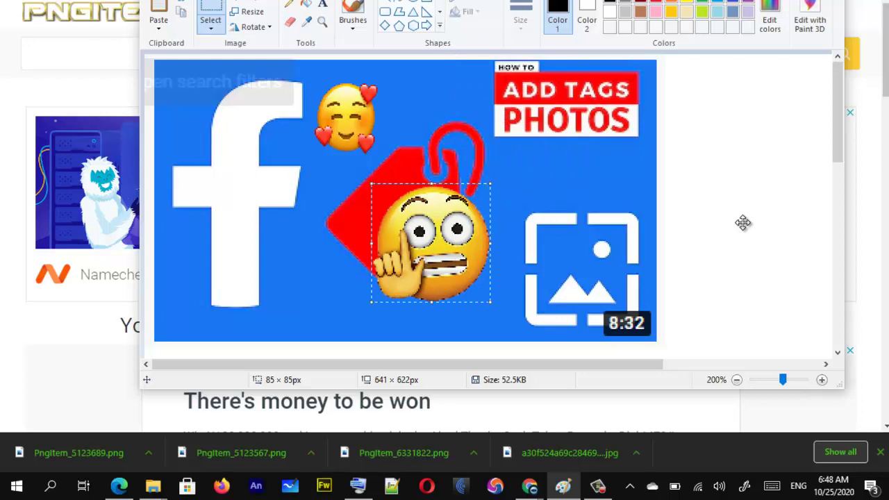
{"action": "left_click_drag", "start_coordinate": [371, 302], "coordinate": [410, 254]}
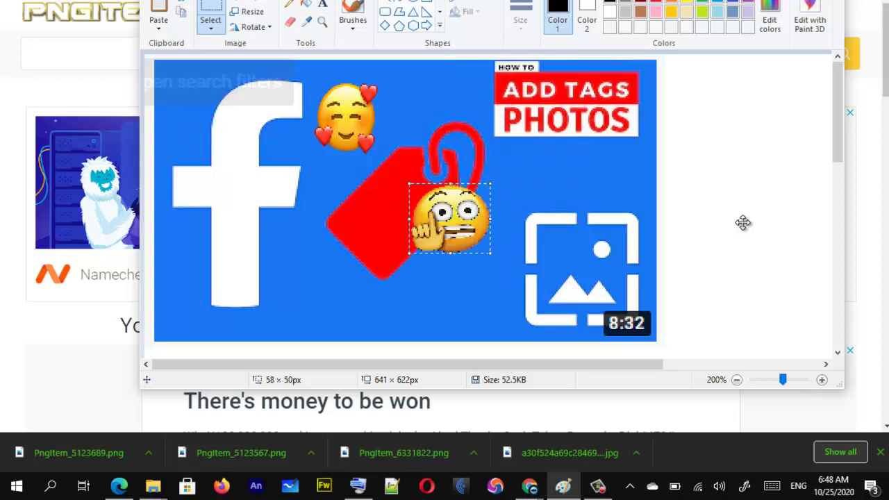
{"action": "left_click_drag", "start_coordinate": [449, 219], "coordinate": [460, 262]}
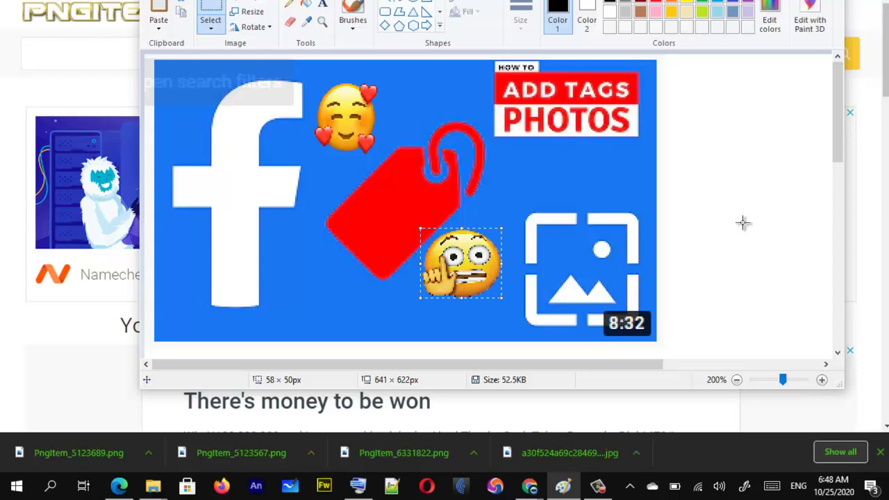
{"action": "scroll", "coordinate": [743, 229], "scroll_direction": "down", "scroll_amount": 1}
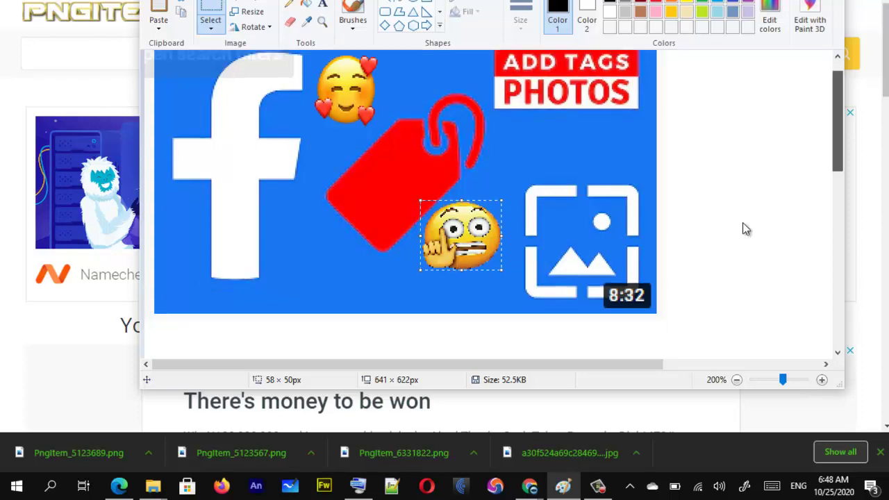
{"action": "scroll", "coordinate": [742, 229], "scroll_direction": "up", "scroll_amount": 1}
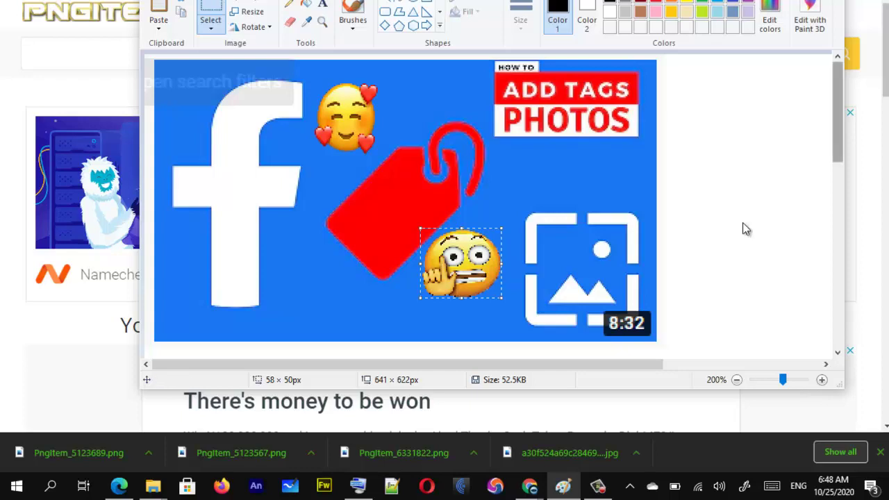
{"action": "scroll", "coordinate": [743, 224], "scroll_direction": "down", "scroll_amount": 5}
{"action": "scroll", "coordinate": [746, 229], "scroll_direction": "up", "scroll_amount": 5}
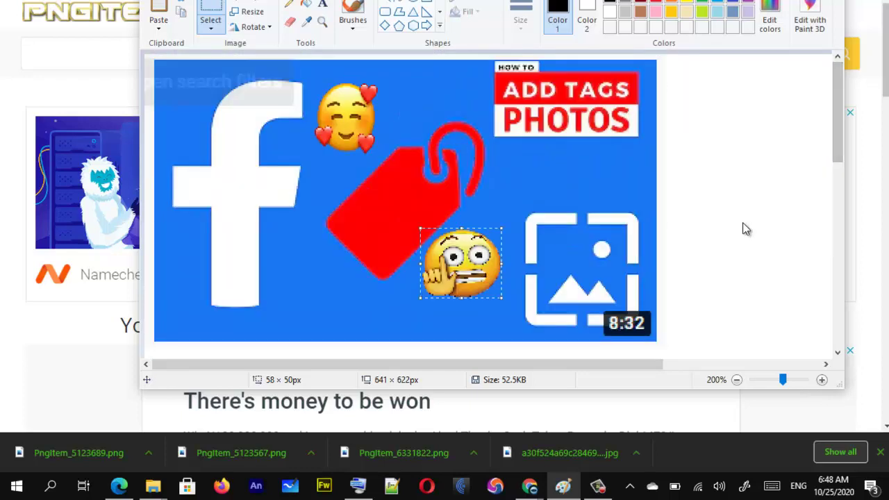
{"action": "key", "text": "alt+f"}
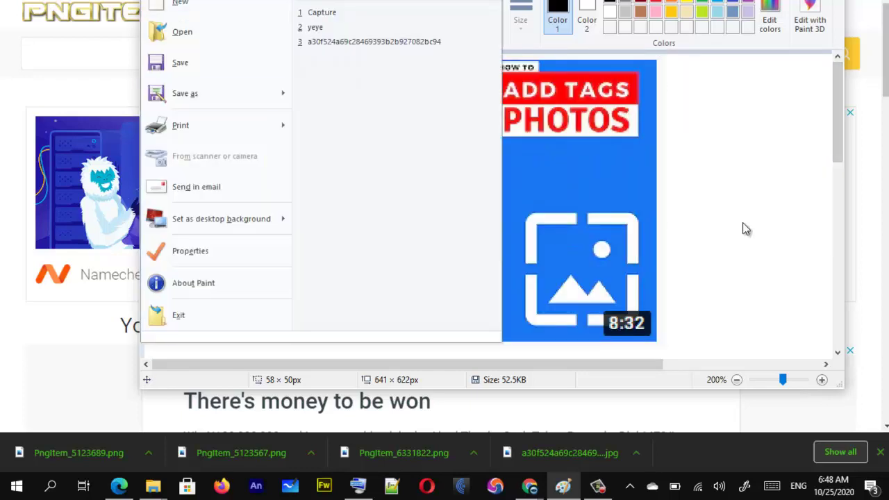
{"action": "key", "text": "a"}
{"action": "key", "text": "p"}
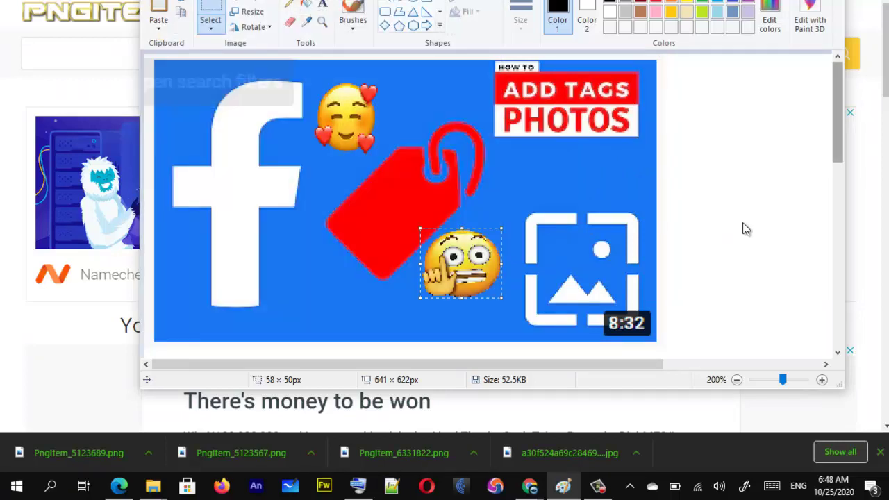
{"action": "scroll", "coordinate": [746, 229], "scroll_direction": "down", "scroll_amount": 5}
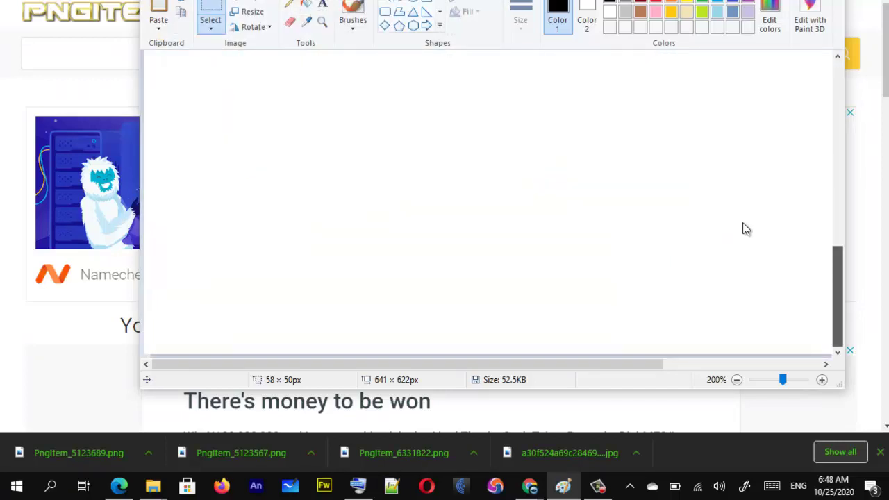
{"action": "left_click_drag", "start_coordinate": [838, 201], "coordinate": [838, 111]}
{"action": "left_click_drag", "start_coordinate": [830, 75], "coordinate": [623, 107]}
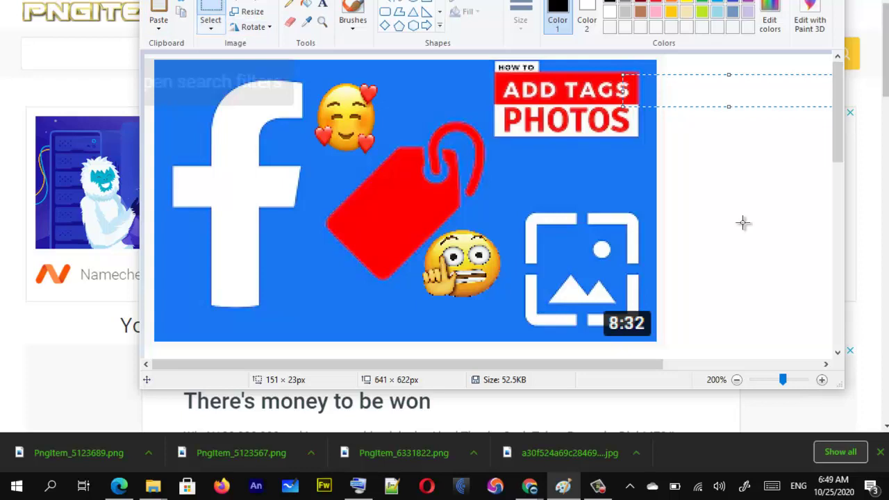
{"action": "left_click", "coordinate": [745, 229]}
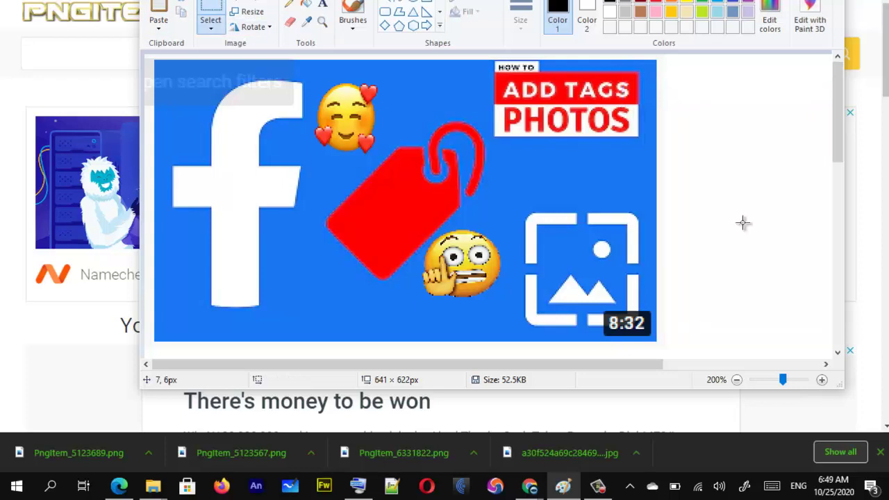
- Select the blue thumbnail with its emojis using a rectangular selection of about 359 × 201 px, and cut it from the canvas
{"action": "left_click", "coordinate": [210, 27]}
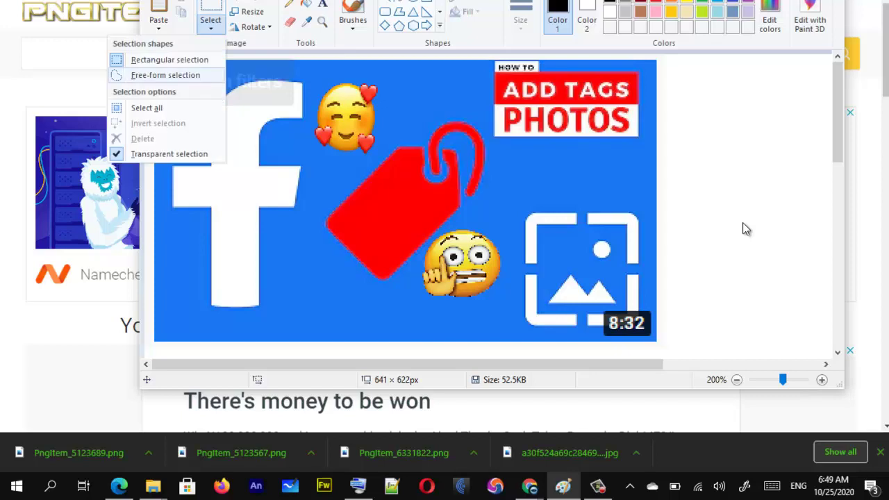
{"action": "key", "text": "Down"}
{"action": "key", "text": "Up"}
{"action": "key", "text": "Return"}
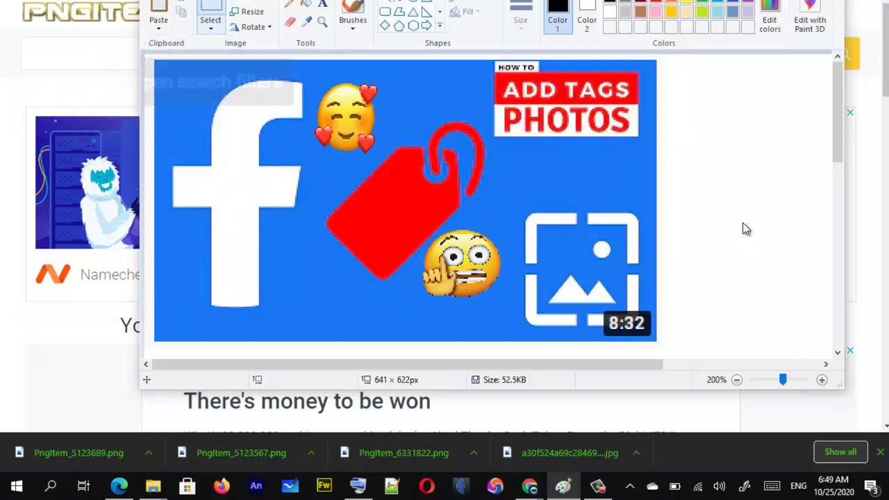
{"action": "mouse_move", "coordinate": [156, 61]}
{"action": "left_mouse_down"}
{"action": "mouse_move", "coordinate": [337, 160]}
{"action": "mouse_move", "coordinate": [511, 216]}
{"action": "mouse_move", "coordinate": [571, 249]}
{"action": "mouse_move", "coordinate": [604, 305]}
{"action": "mouse_move", "coordinate": [656, 340]}
{"action": "left_mouse_up"}
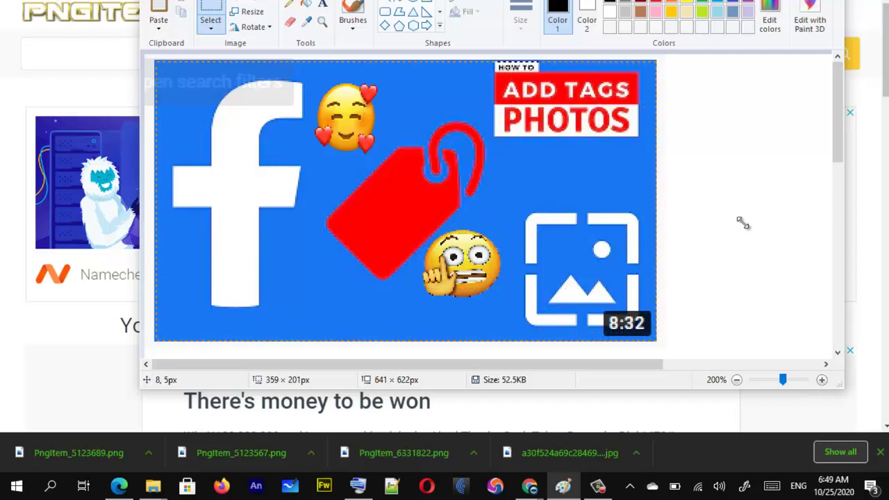
{"action": "right_click", "coordinate": [436, 256]}
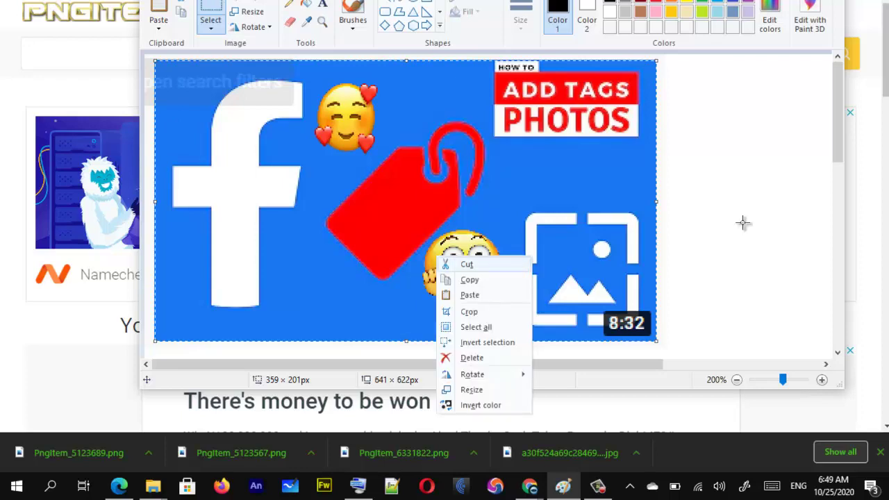
{"action": "key", "text": "d"}
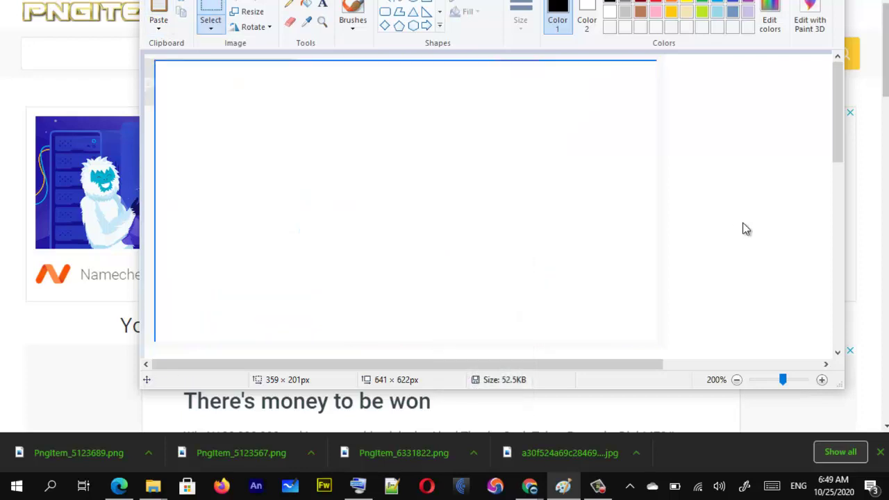
- Start a new blank picture without saving the changes to Capture.PNG
{"action": "key", "text": "alt+f"}
{"action": "key", "text": "x"}
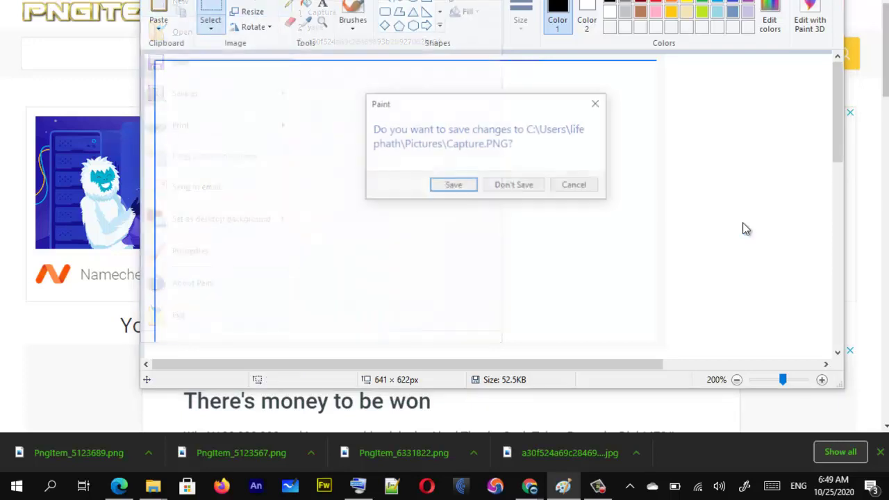
{"action": "key", "text": "Tab"}
{"action": "key", "text": "Return"}
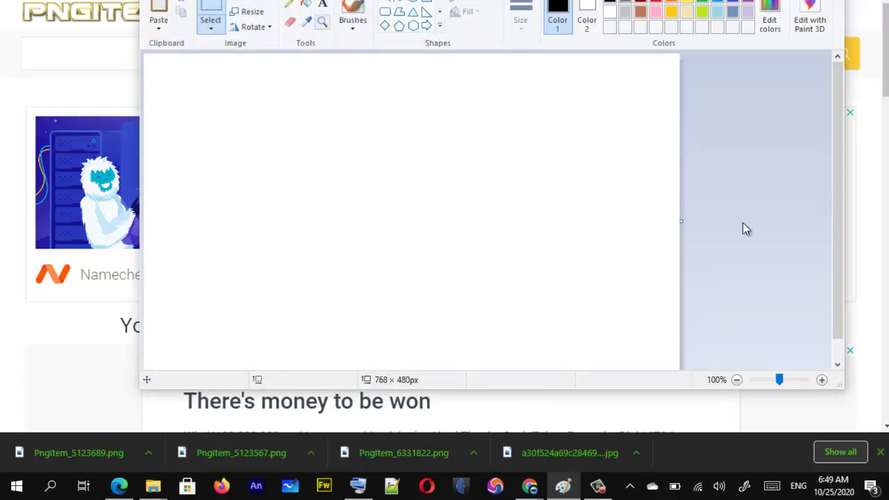
- Paste the cut thumbnail onto the blank canvas and enlarge it to about 770 × 478 px so it fills the canvas
{"action": "left_click", "coordinate": [322, 22]}
{"action": "right_click", "coordinate": [356, 99]}
{"action": "left_click", "coordinate": [743, 223]}
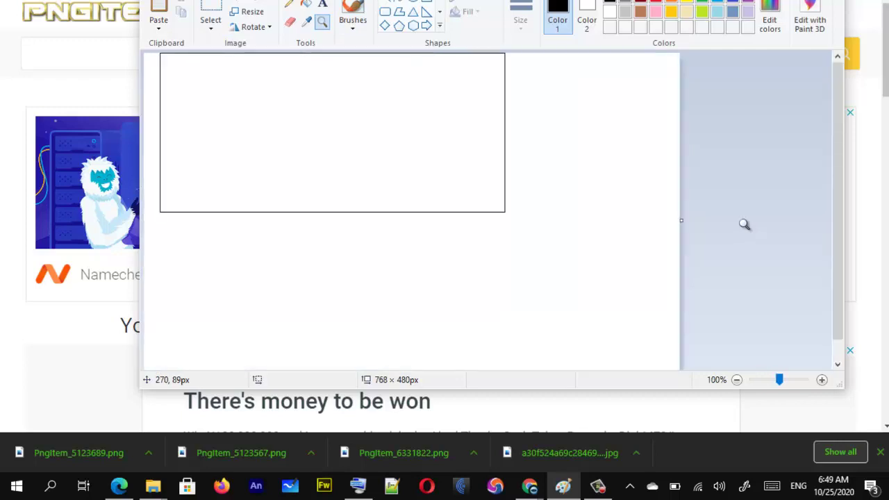
{"action": "right_click", "coordinate": [744, 224]}
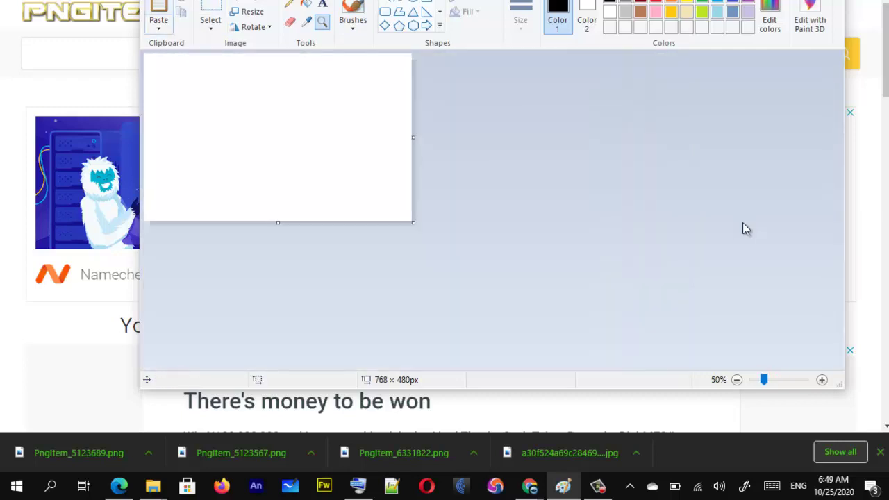
{"action": "key", "text": "ctrl+v"}
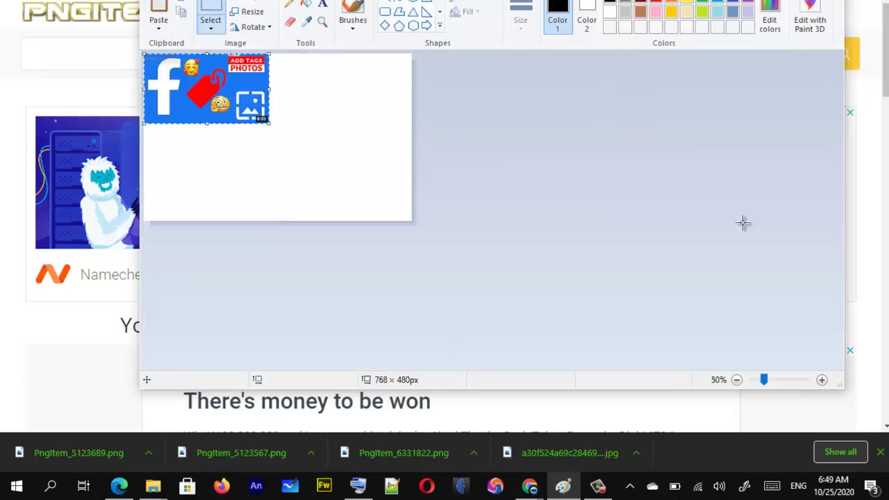
{"action": "left_click_drag", "start_coordinate": [268, 124], "coordinate": [413, 220]}
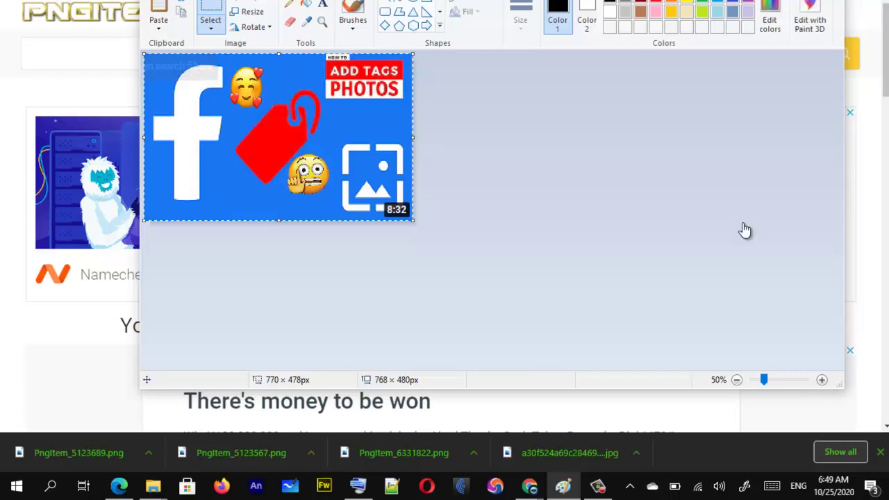
- Start saving the picture as a new file and set its file type to JPEG
{"action": "key", "text": "alt+f"}
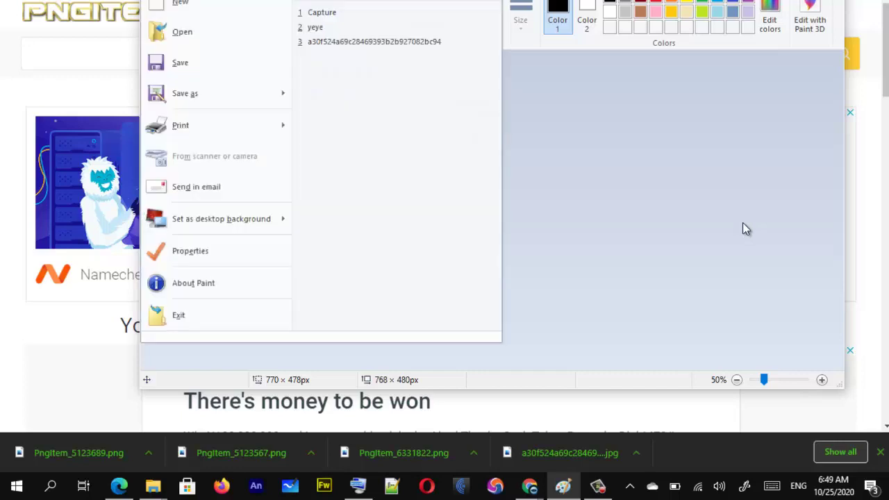
{"action": "key", "text": "Down"}
{"action": "key", "text": "Down"}
{"action": "key", "text": "Down"}
{"action": "key", "text": "Return"}
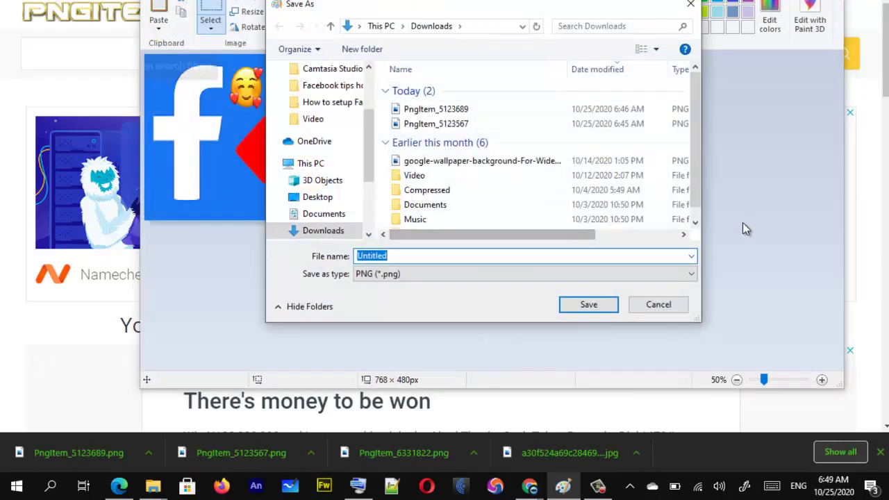
{"action": "left_click", "coordinate": [486, 273]}
{"action": "key", "text": "Down"}
{"action": "key", "text": "Down"}
{"action": "key", "text": "Down"}
{"action": "key", "text": "Down"}
{"action": "key", "text": "Down"}
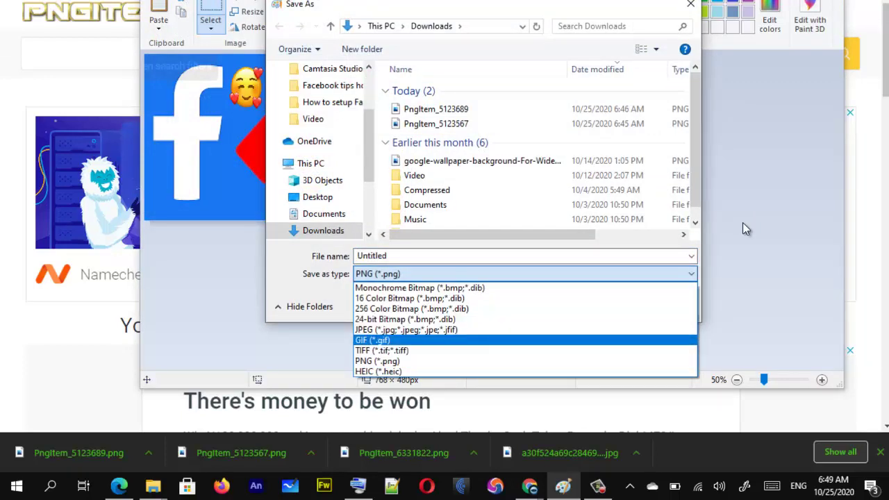
{"action": "key", "text": "Up"}
{"action": "key", "text": "Up"}
{"action": "key", "text": "Return"}
{"action": "key", "text": "alt+Down"}
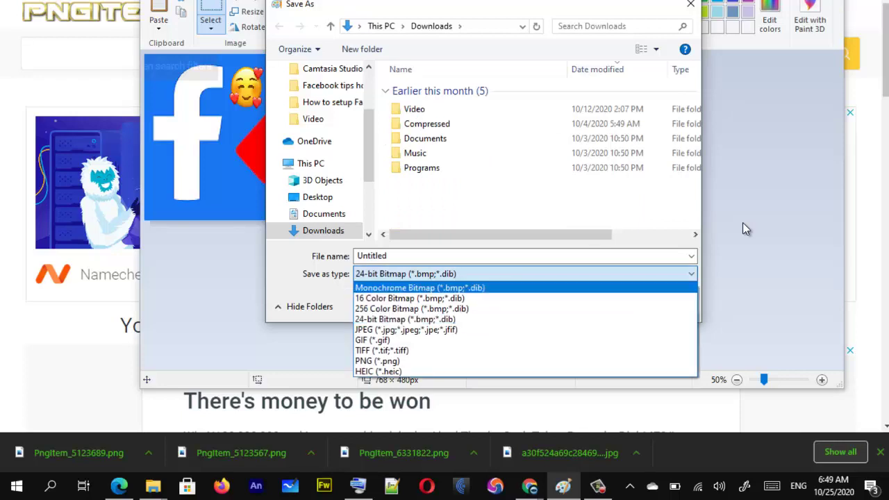
{"action": "key", "text": "Down"}
{"action": "key", "text": "Down"}
{"action": "key", "text": "Down"}
{"action": "key", "text": "Down"}
{"action": "key", "text": "Return"}
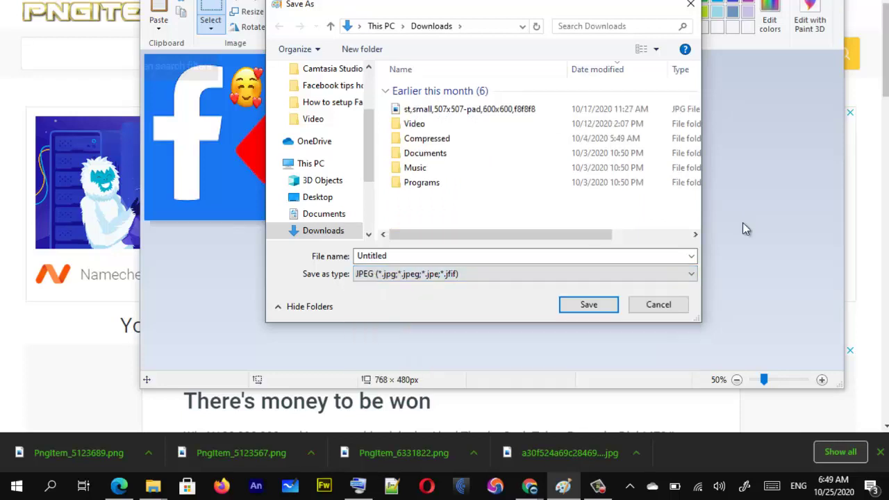
- Name the file "yes" and save it in the Pictures folder
{"action": "key", "text": "shift+Tab"}
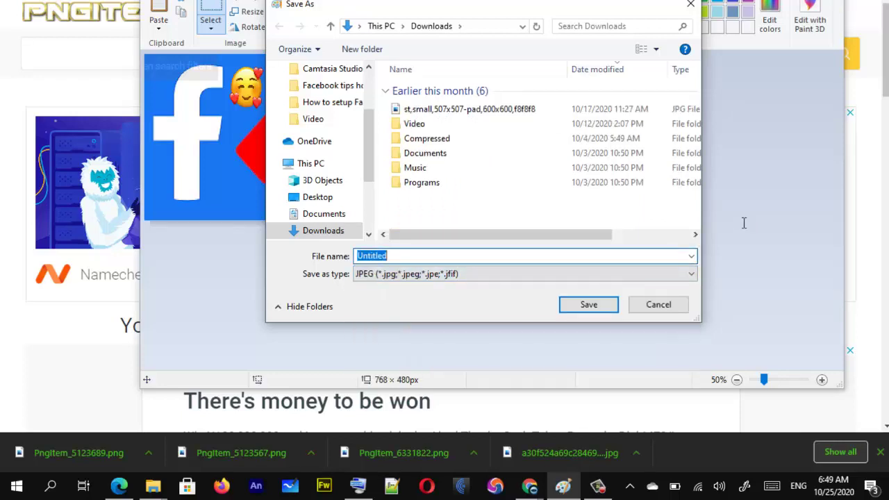
{"action": "type", "text": "yes"}
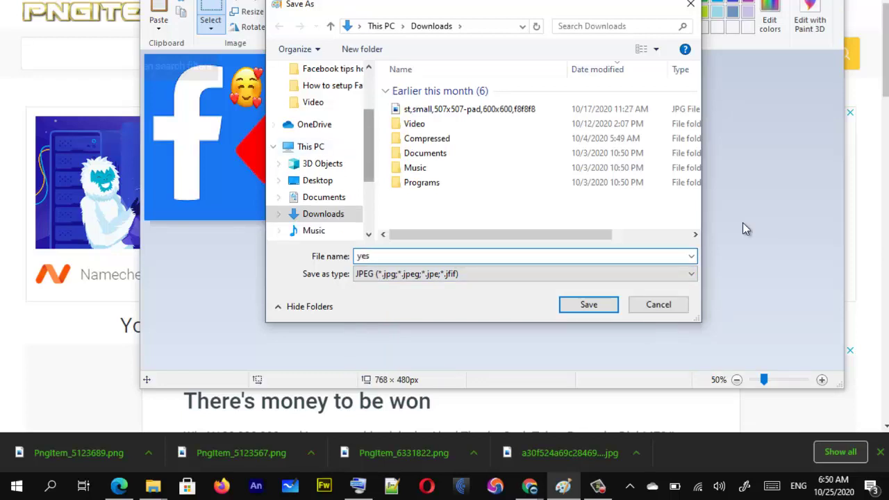
{"action": "key", "text": "Down"}
{"action": "key", "text": "Down"}
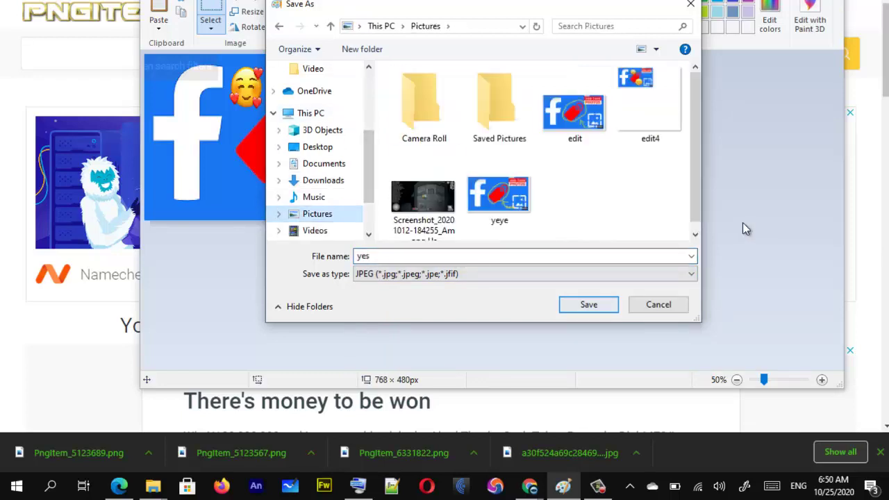
{"action": "key", "text": "Return"}
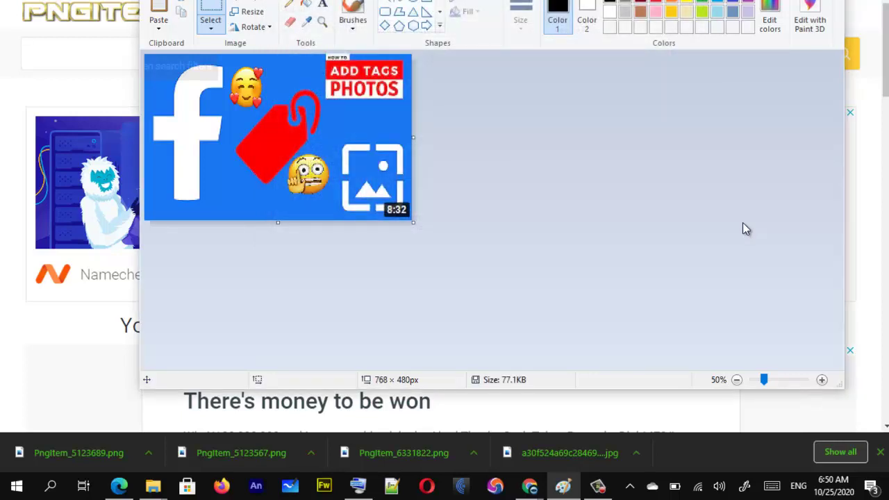
- Switch to File Explorer and look at the available actions for the "yes" image in the Pictures folder
{"action": "left_click", "coordinate": [153, 486]}
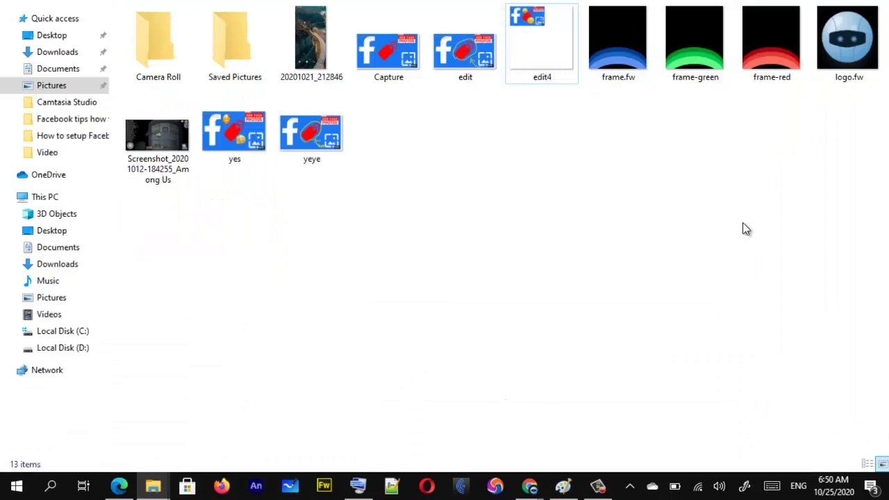
{"action": "double_click", "coordinate": [235, 132]}
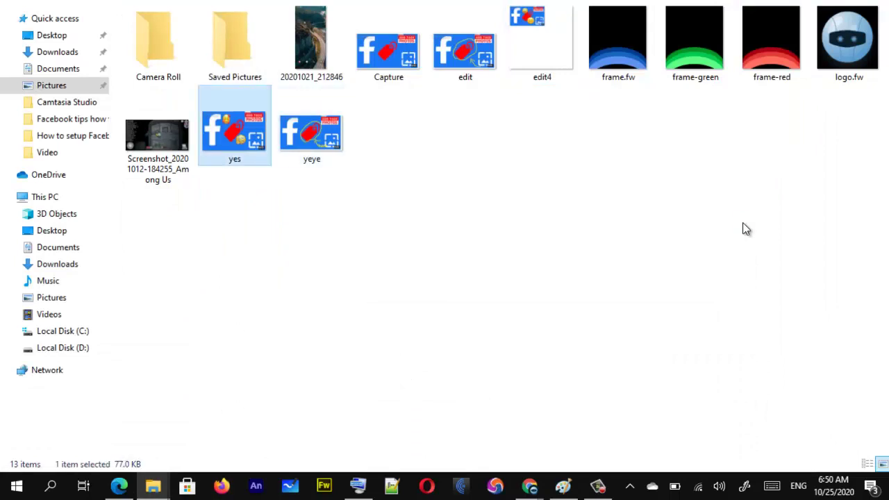
{"action": "key", "text": "shift+F10"}
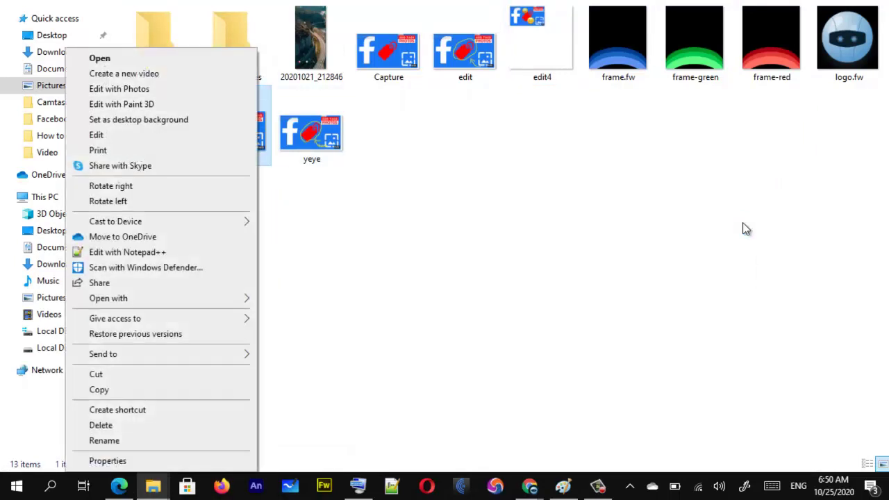
{"action": "left_click", "coordinate": [746, 230]}
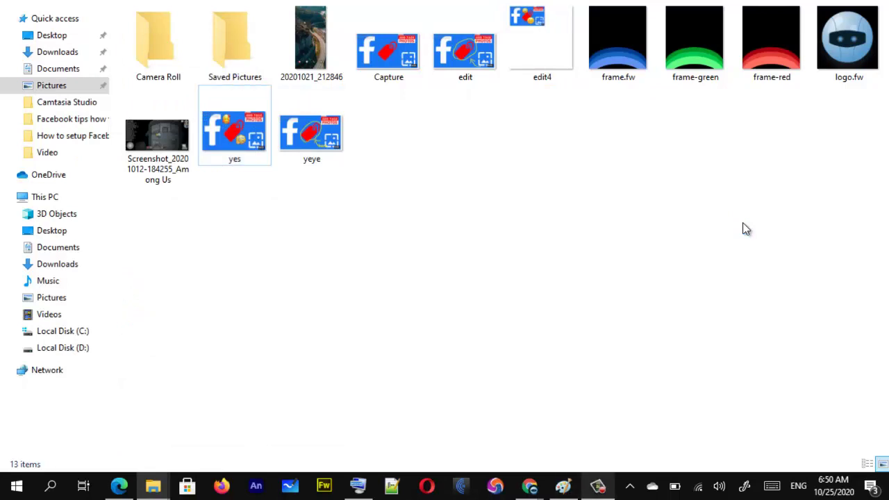